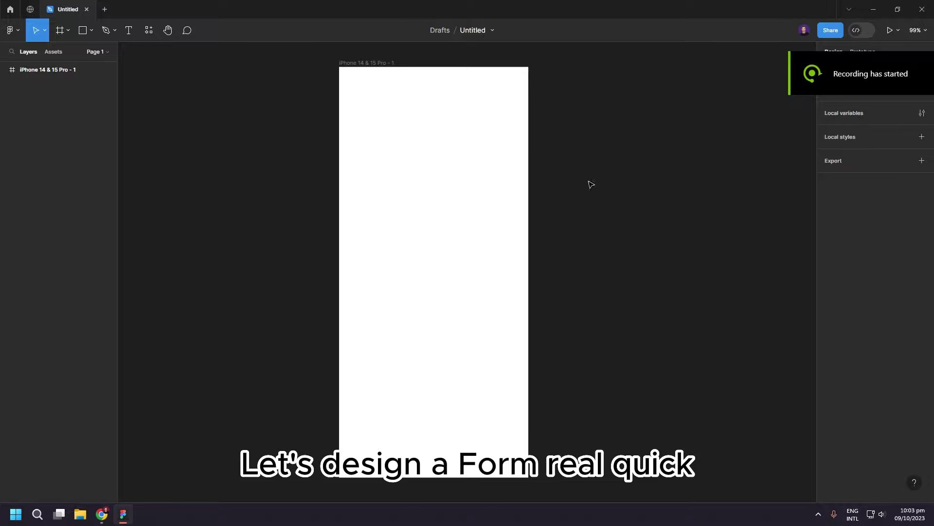
# Draw a 309×60 input box with radius 14, white FFFFFF fill and 1 px black stroke
pyautogui.click(84, 34)
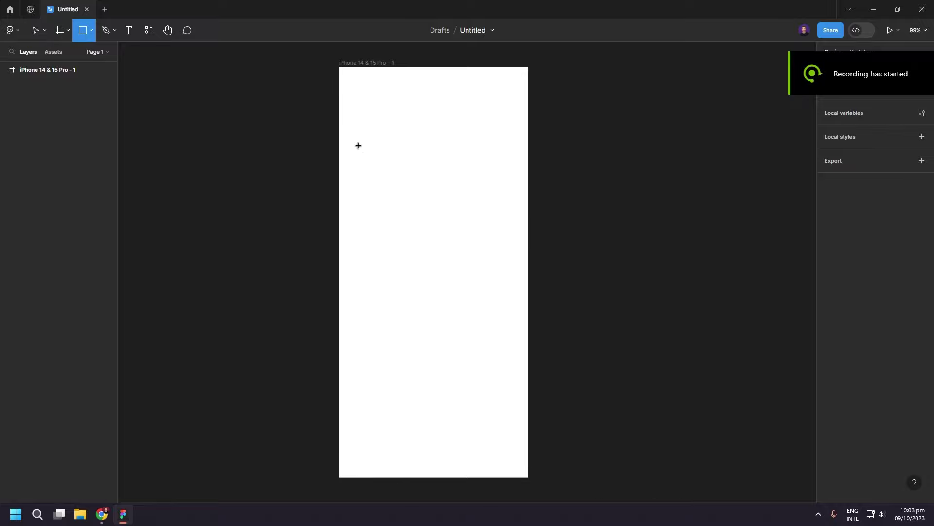
pyautogui.moveTo(359, 145); pyautogui.dragTo(507, 174)
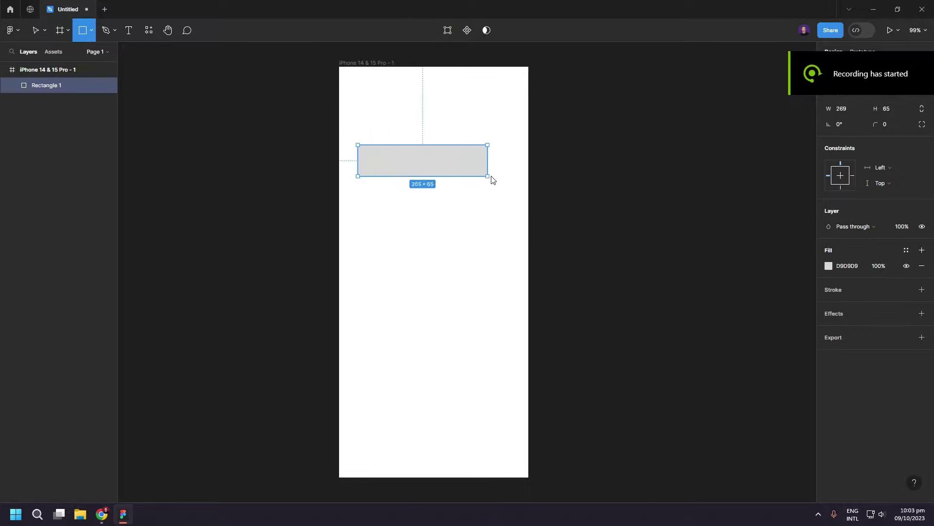
pyautogui.scroll(5, 503, 153)
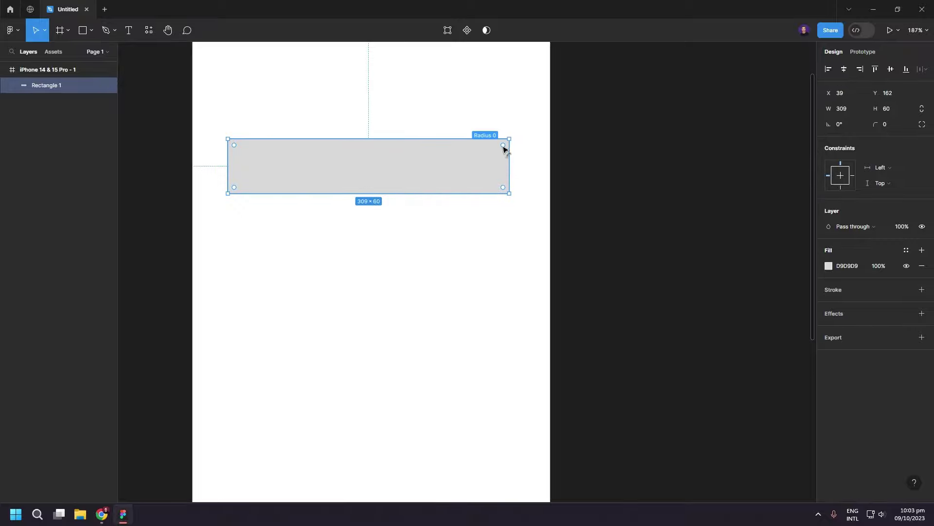
pyautogui.moveTo(505, 149)
pyautogui.mouseDown()
pyautogui.moveTo(480, 151)
pyautogui.moveTo(492, 152)
pyautogui.mouseUp()
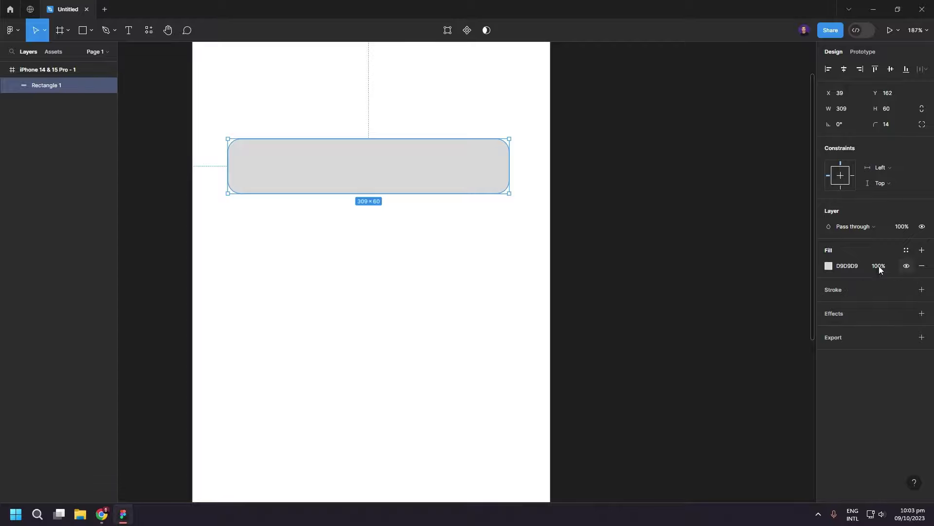
pyautogui.click(829, 266)
pyautogui.moveTo(700, 270); pyautogui.dragTo(700, 250)
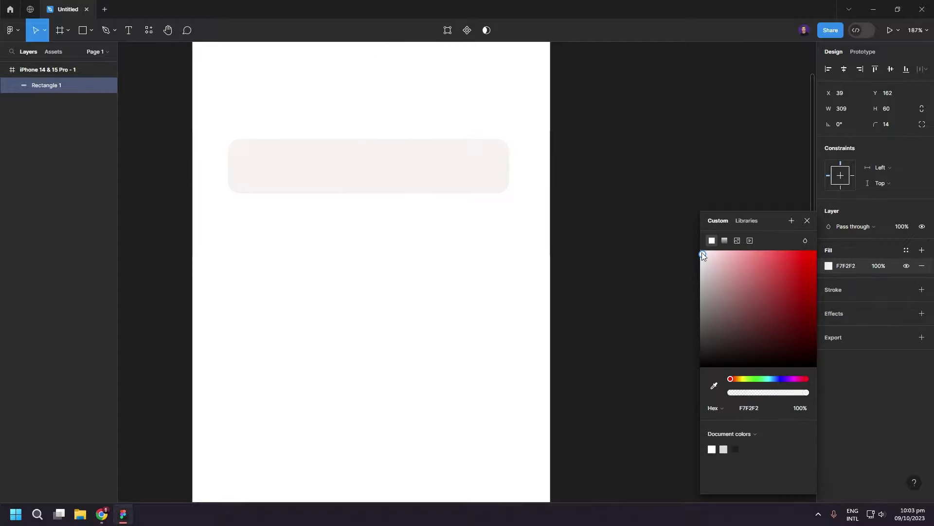
pyautogui.click(923, 290)
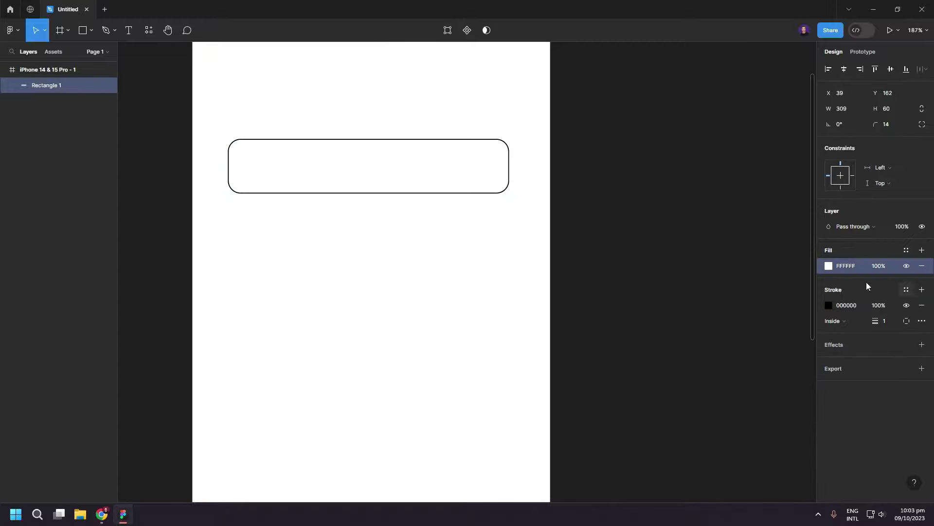
pyautogui.click(596, 216)
# Add an 'Enter Name' text label and move it inside the input box
pyautogui.press('r')
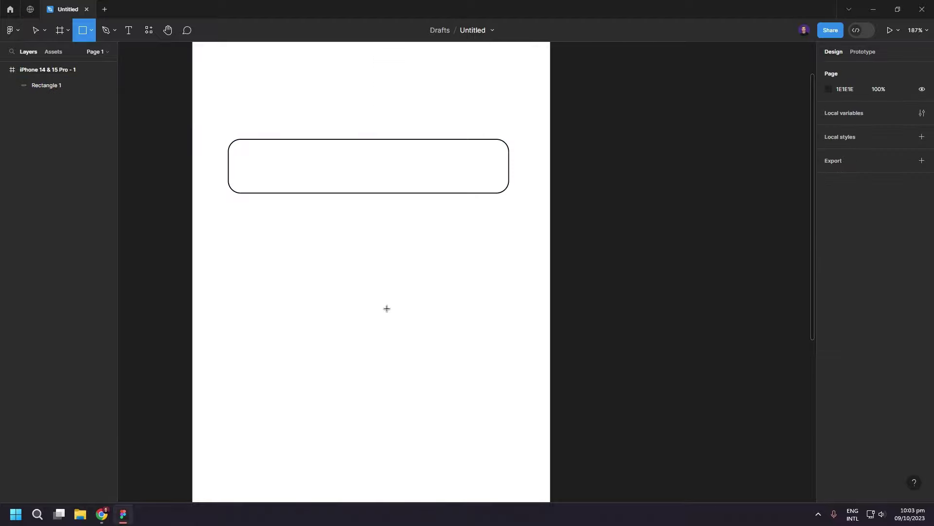
pyautogui.click(340, 290)
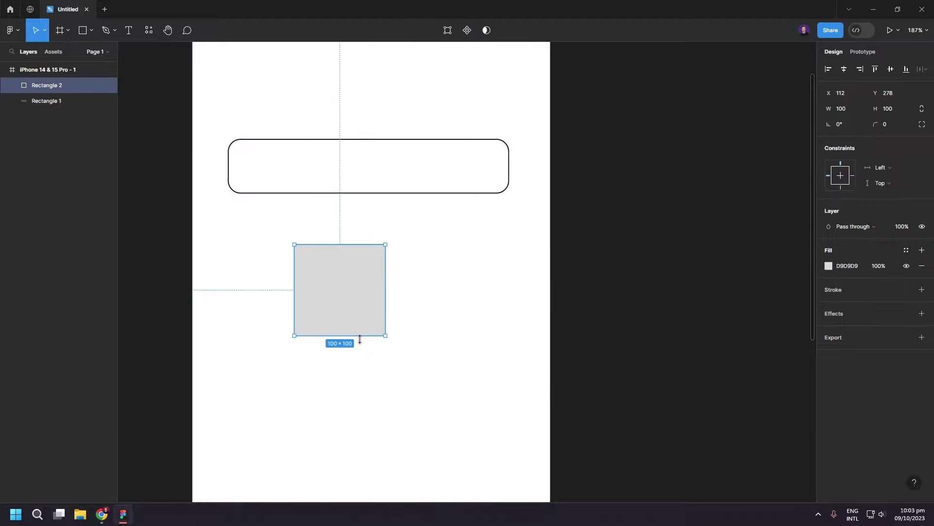
pyautogui.press('Delete')
pyautogui.press('t')
pyautogui.click(360, 338)
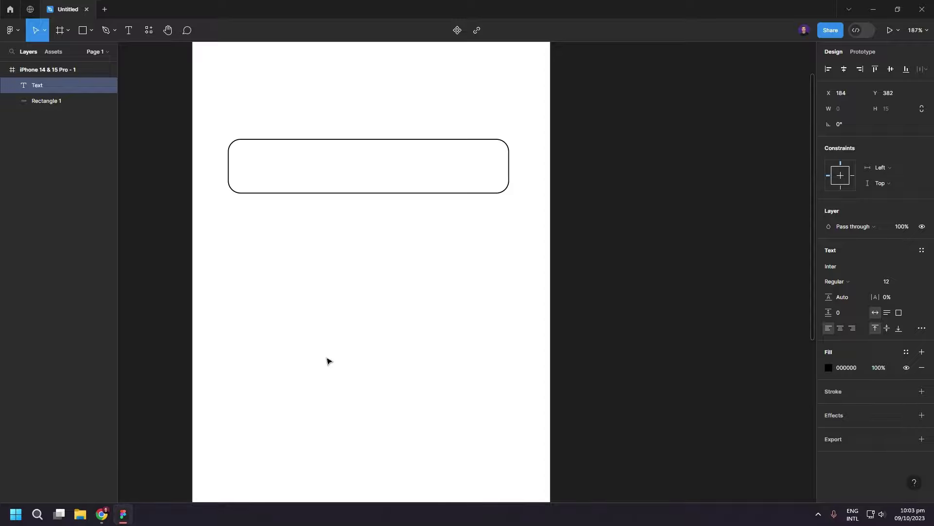
pyautogui.write('Enter Name')
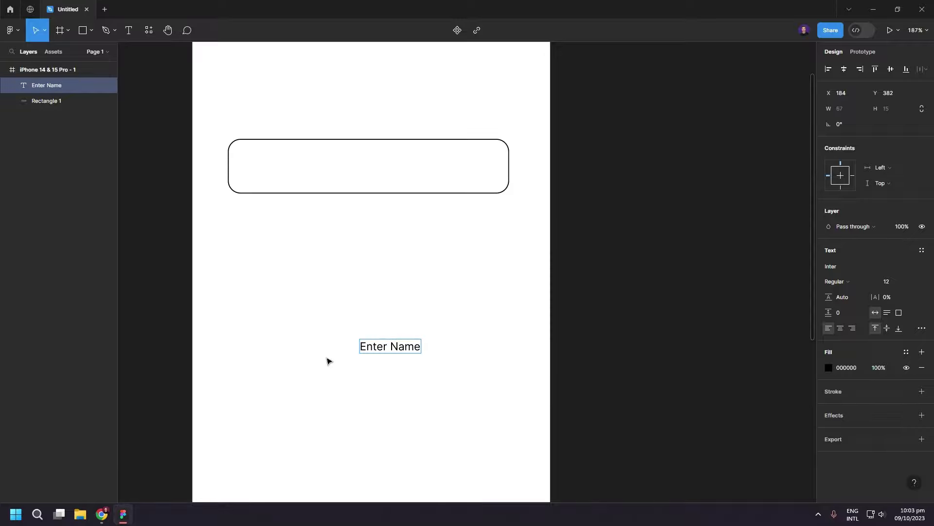
pyautogui.press('Escape')
pyautogui.moveTo(407, 346)
pyautogui.mouseDown()
pyautogui.moveTo(287, 171)
pyautogui.moveTo(296, 173)
pyautogui.mouseUp()
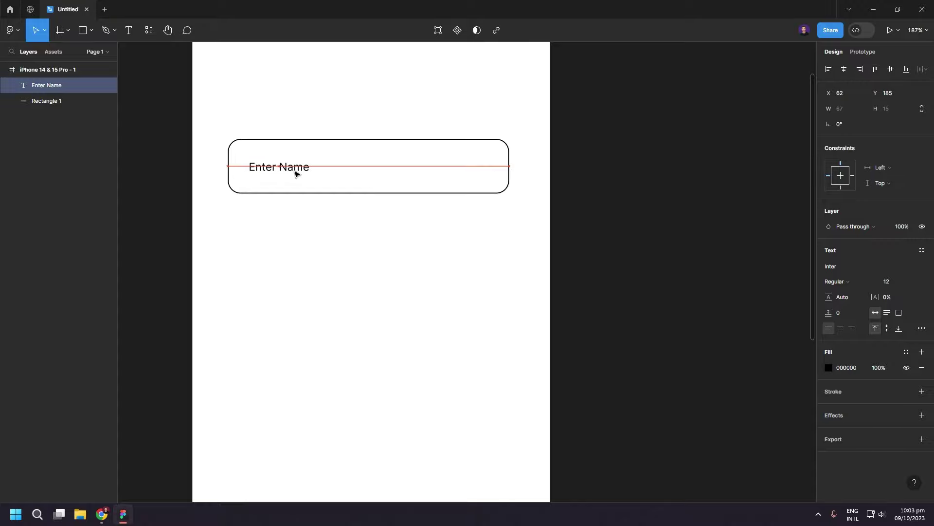
# Duplicate the box and its label as a second field just below
pyautogui.click(347, 290)
pyautogui.moveTo(531, 248)
pyautogui.mouseDown()
pyautogui.moveTo(286, 167)
pyautogui.moveTo(212, 131)
pyautogui.mouseUp()
pyautogui.moveTo(298, 171); pyautogui.dragTo(298, 244)
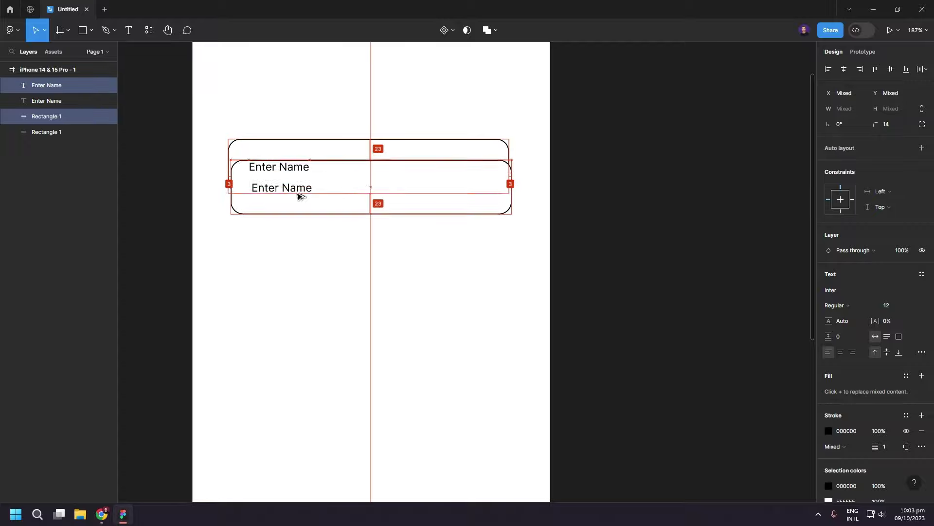
pyautogui.click(324, 328)
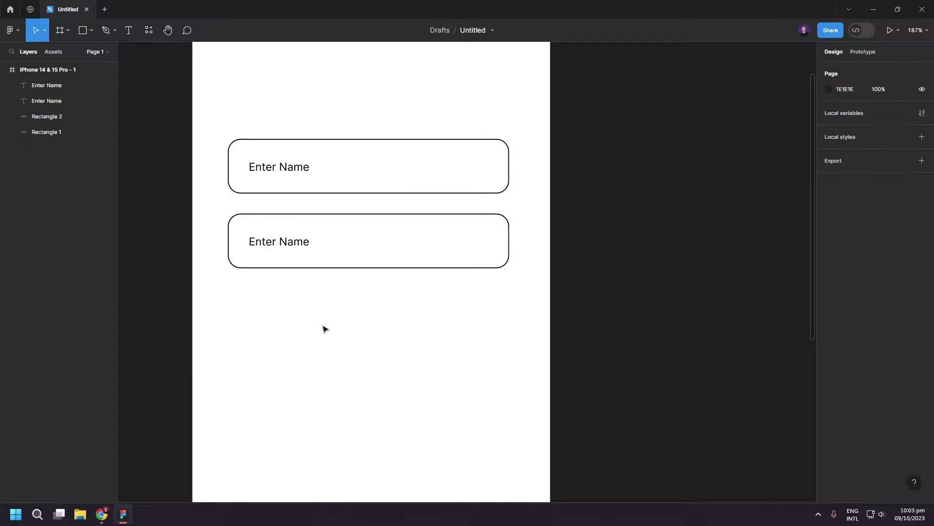
# Change the lower label to 'Name' and move it up toward the box's top edge
pyautogui.doubleClick(280, 243)
pyautogui.click(280, 242)
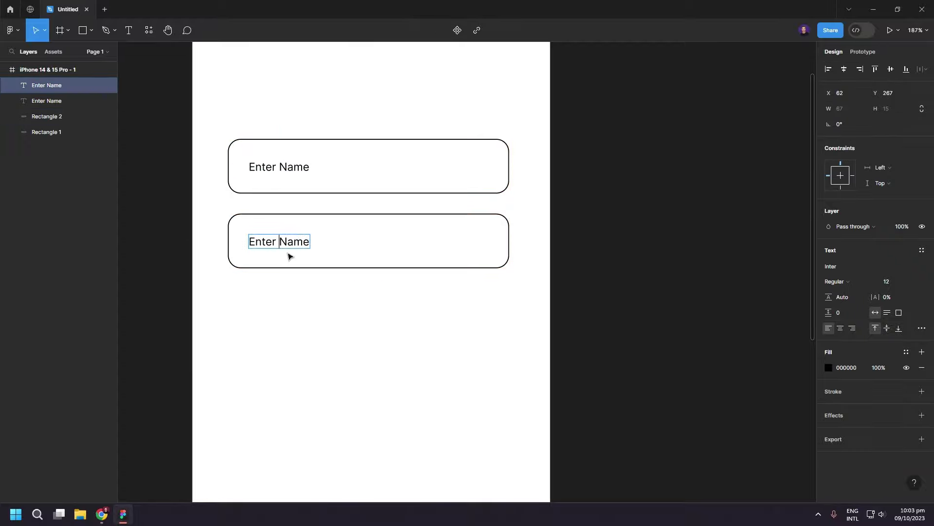
pyautogui.press('BackSpace')
pyautogui.press('BackSpace')
pyautogui.press('BackSpace')
pyautogui.press('BackSpace')
pyautogui.press('BackSpace')
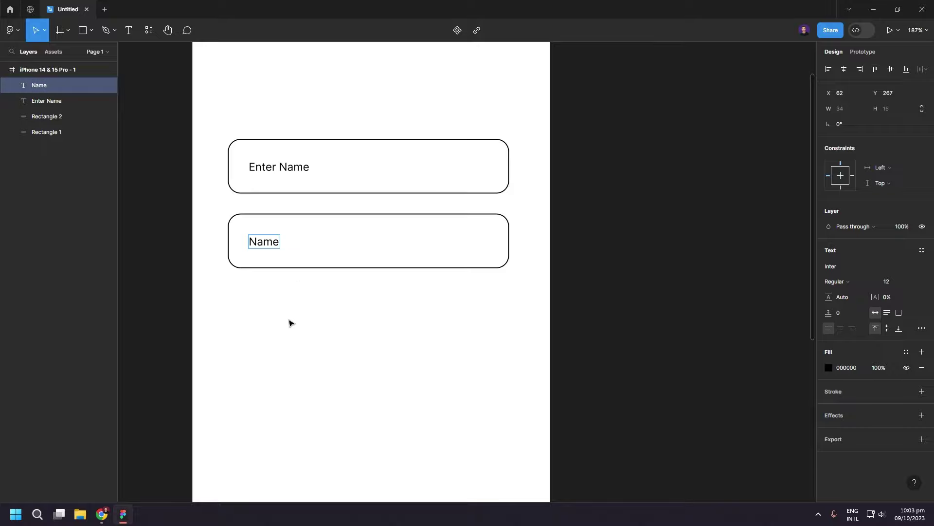
pyautogui.press('Escape')
pyautogui.moveTo(267, 248); pyautogui.dragTo(268, 233)
pyautogui.click(289, 346)
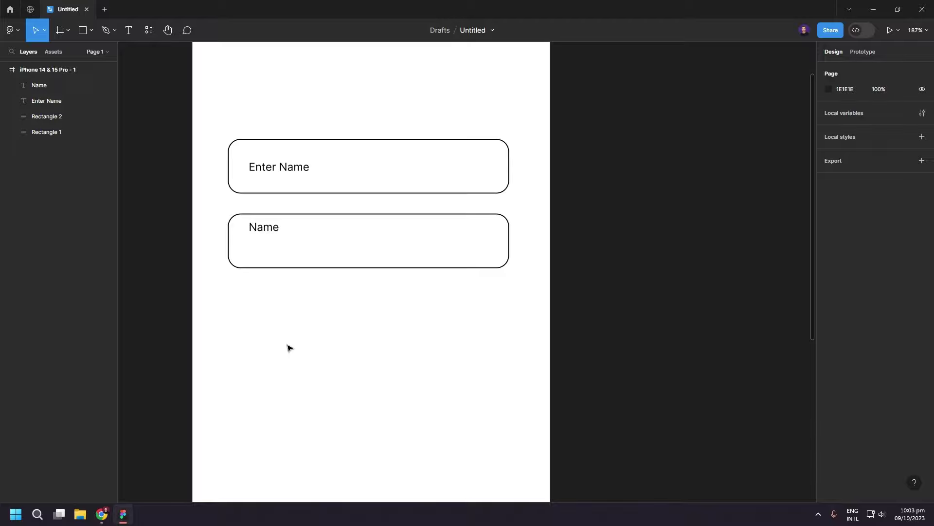
# Recolour the lower box's outline to purple 6C19F5
pyautogui.scroll(-3, 289, 347)
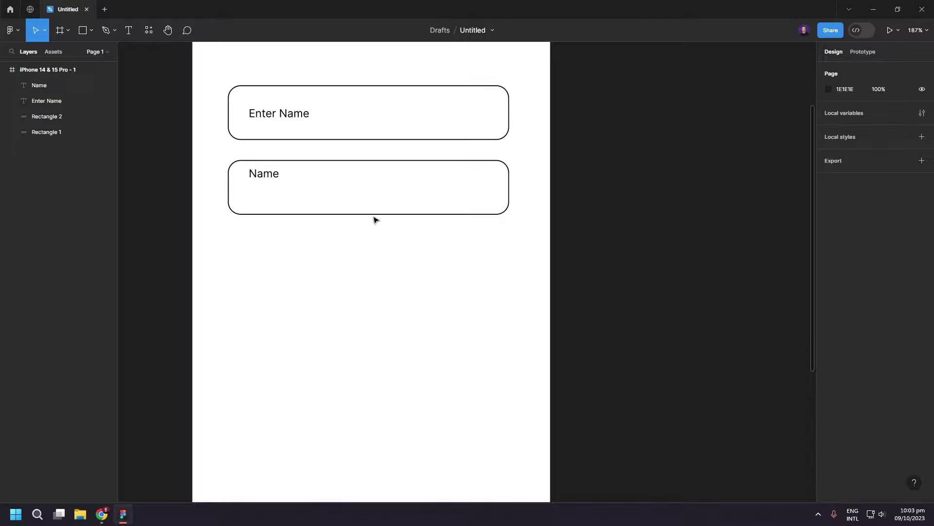
pyautogui.click(373, 212)
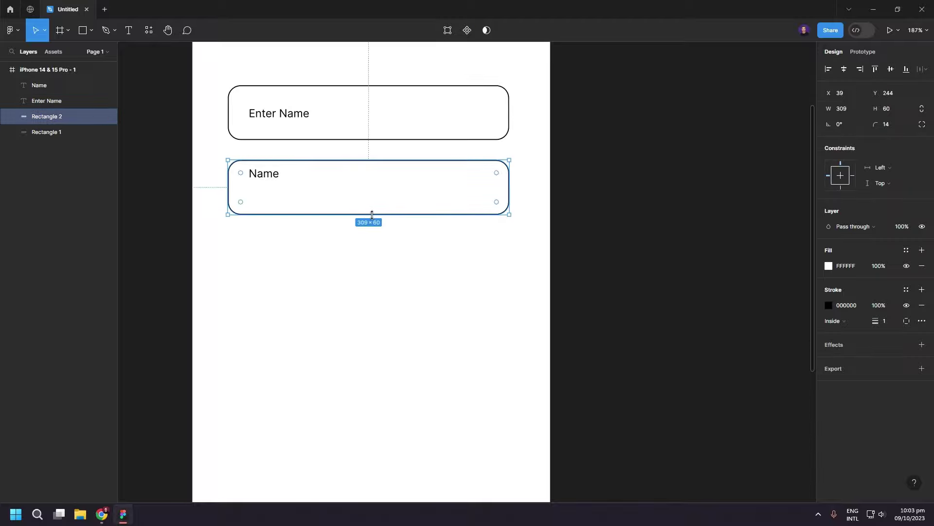
pyautogui.click(829, 306)
pyautogui.moveTo(730, 379); pyautogui.dragTo(781, 380)
pyautogui.moveTo(759, 324); pyautogui.dragTo(809, 252)
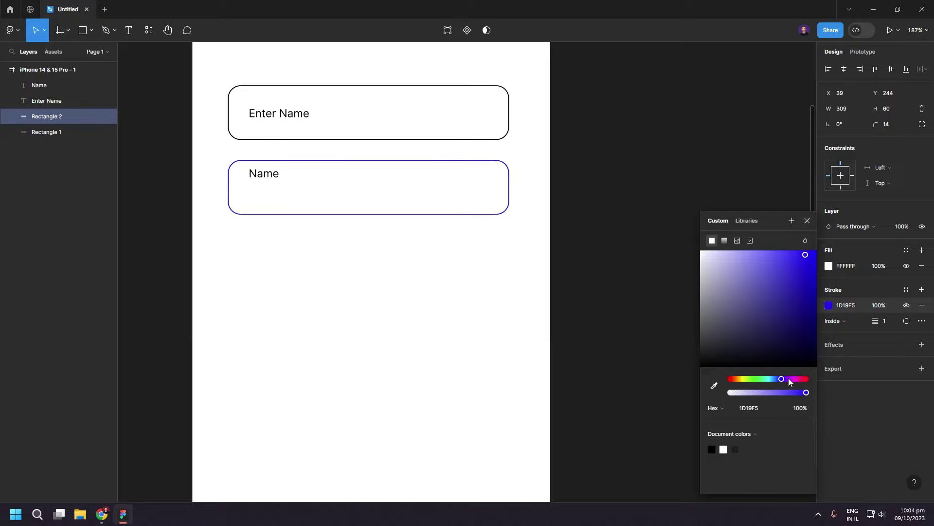
pyautogui.moveTo(783, 380); pyautogui.dragTo(787, 381)
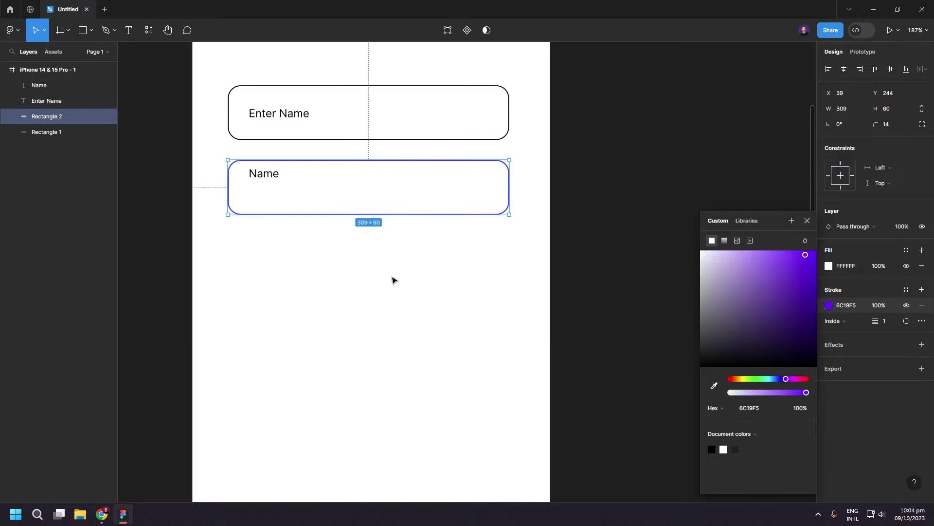
# Make the Name label text the same purple 6C19F5
pyautogui.click(270, 179)
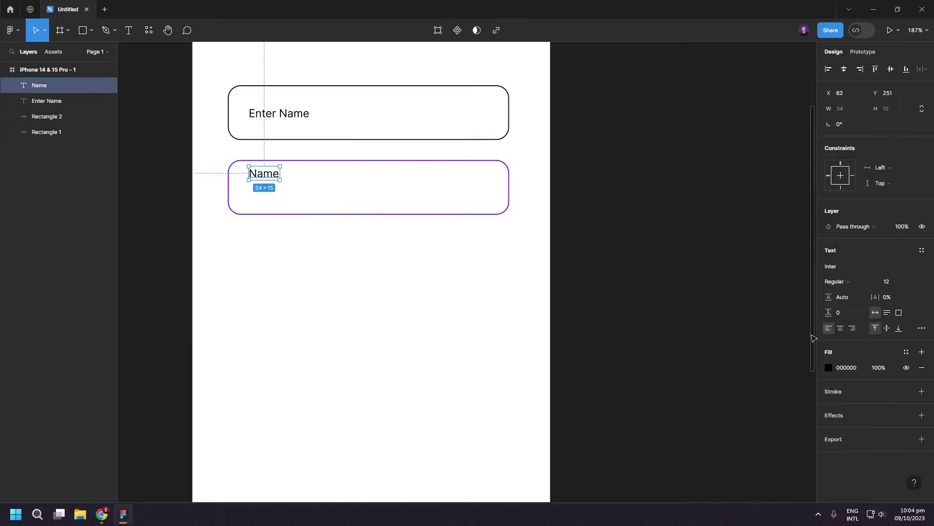
pyautogui.click(829, 368)
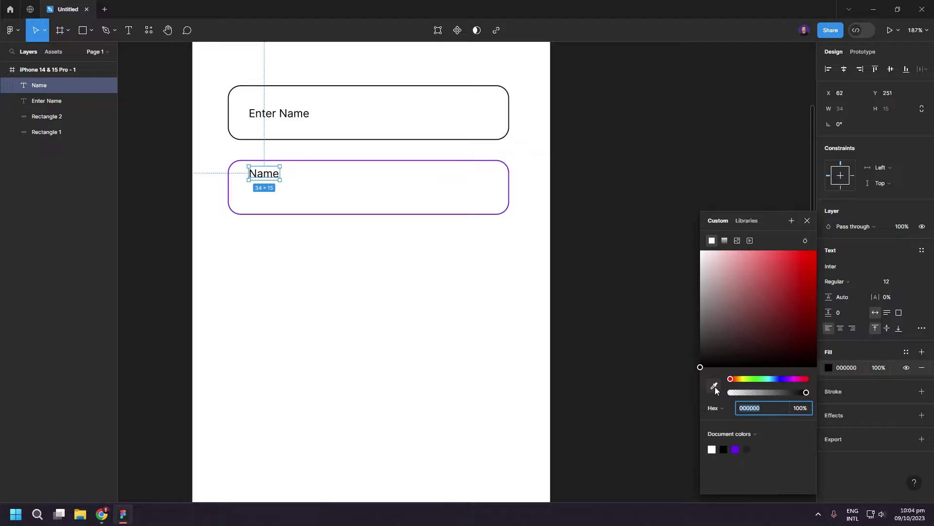
pyautogui.click(736, 449)
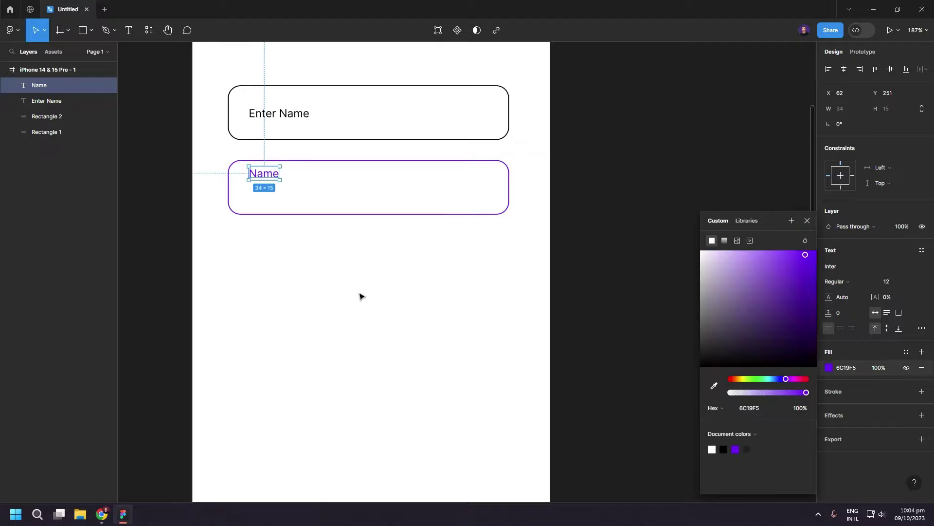
pyautogui.click(322, 284)
pyautogui.scroll(-2, 321, 284)
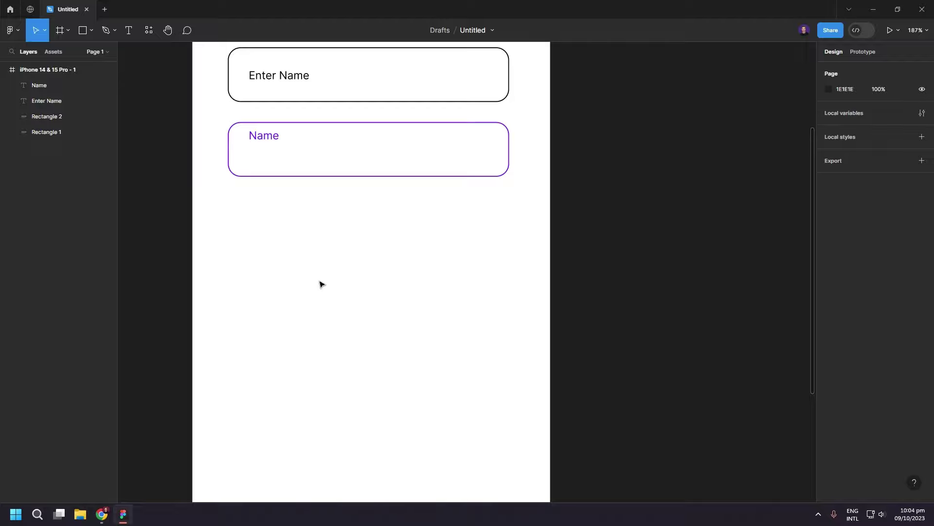
pyautogui.scroll(-1, 229, 317)
pyautogui.scroll(2, 175, 214)
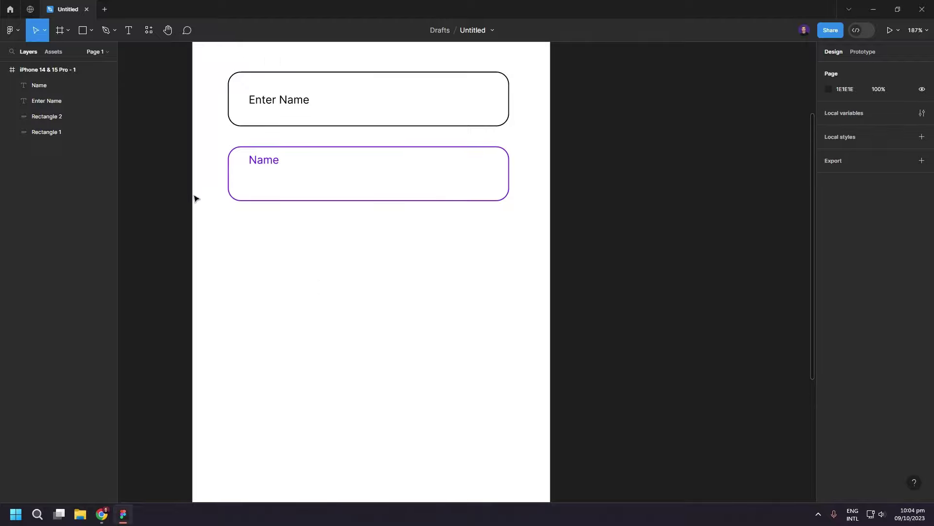
# Group the top field's box and label as 'Form 1' and move it above the Name layer
pyautogui.moveTo(203, 78); pyautogui.dragTo(354, 133)
pyautogui.hotkey('ctrl', 'g')
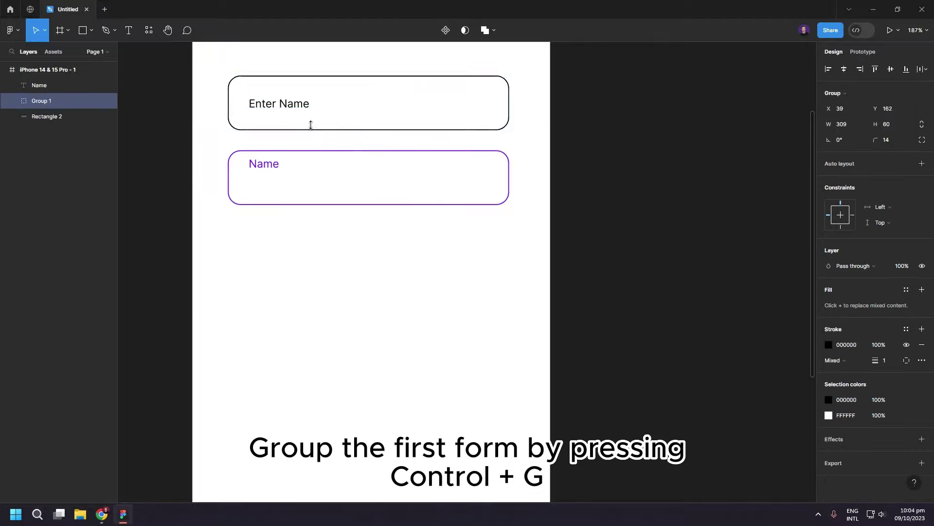
pyautogui.doubleClick(46, 103)
pyautogui.write('Form 1')
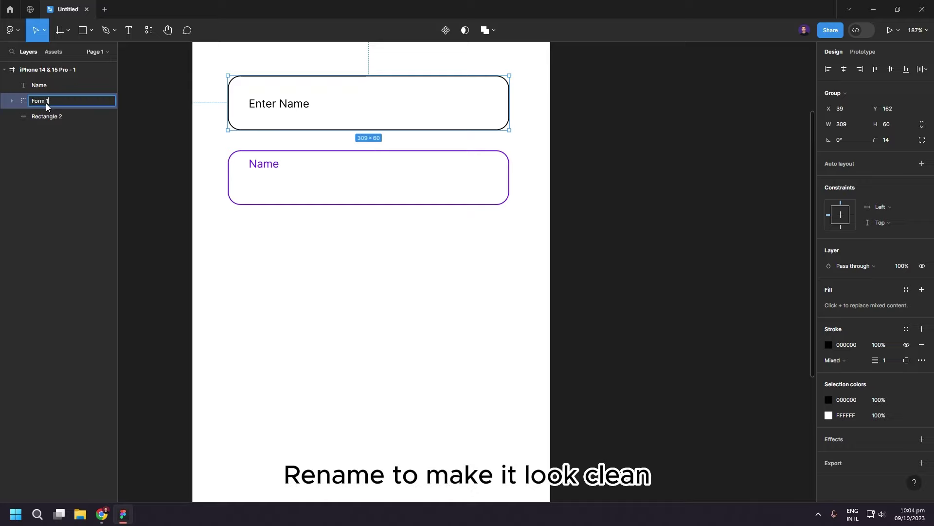
pyautogui.press('Return')
pyautogui.moveTo(61, 106); pyautogui.dragTo(49, 81)
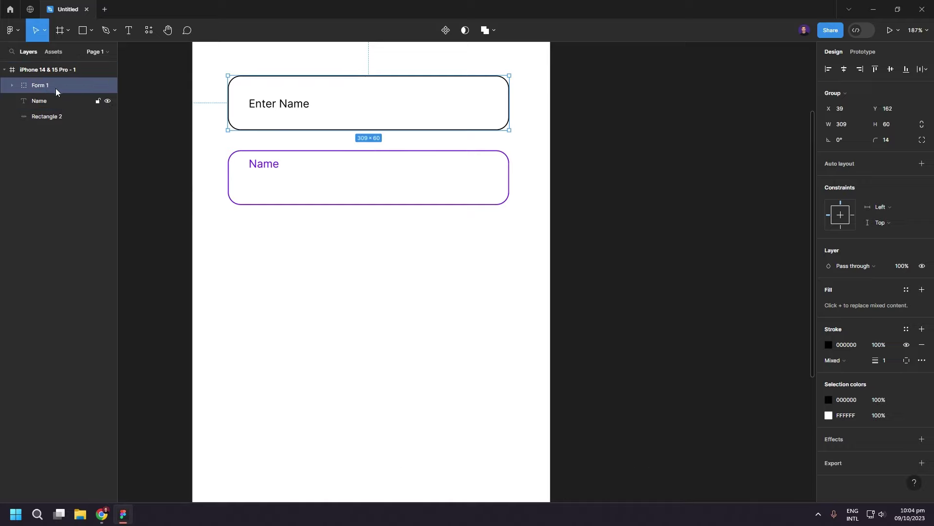
pyautogui.click(111, 197)
pyautogui.scroll(-1, 319, 297)
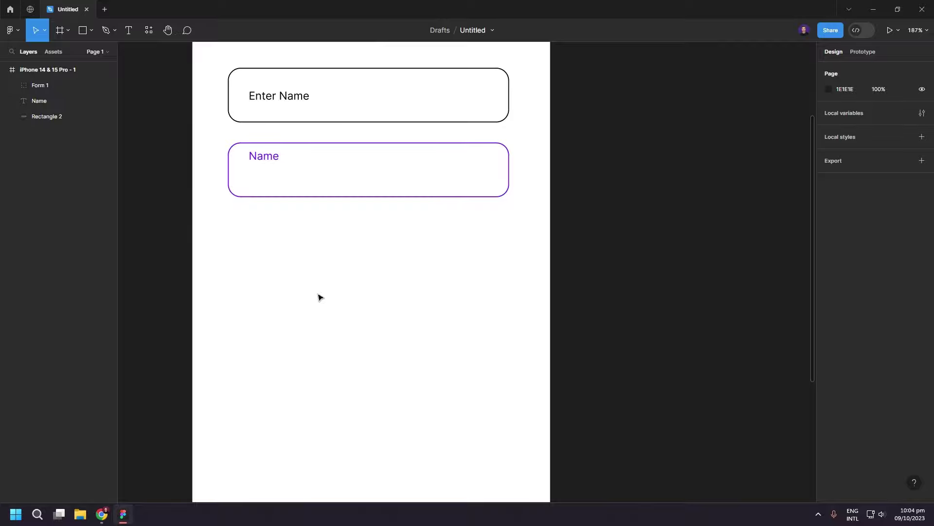
# Draw a short vertical cursor line with the Pen tool in the lower field
pyautogui.press('p')
pyautogui.click(266, 247)
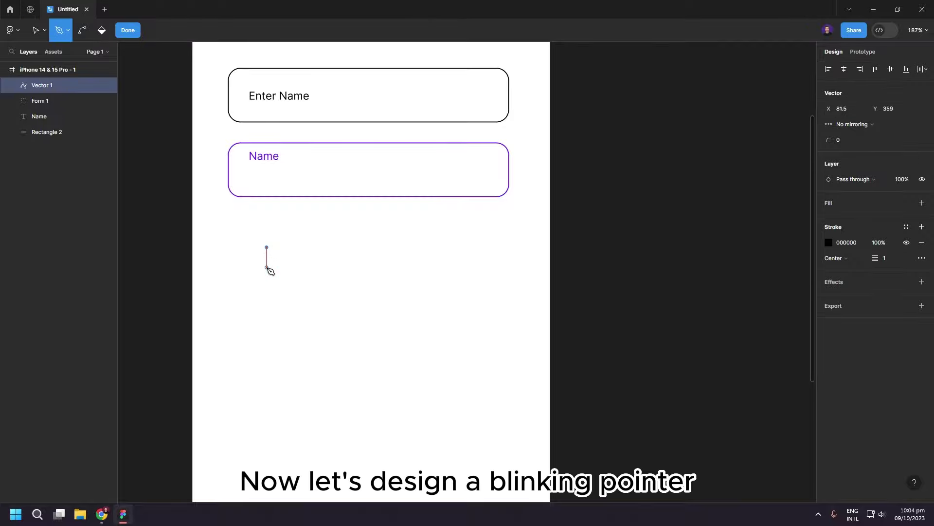
pyautogui.click(266, 266)
pyautogui.press('Escape')
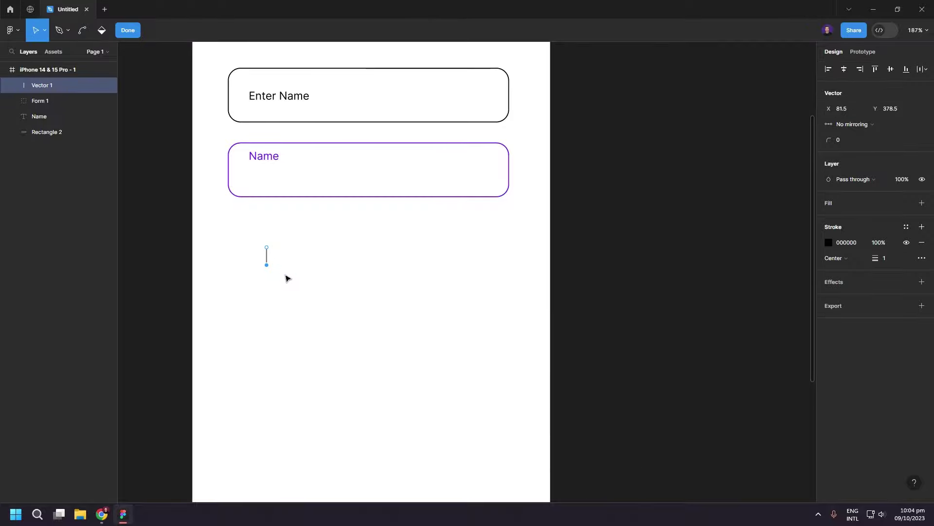
pyautogui.press('Escape')
pyautogui.scroll(3, 283, 271)
pyautogui.scroll(3, 280, 268)
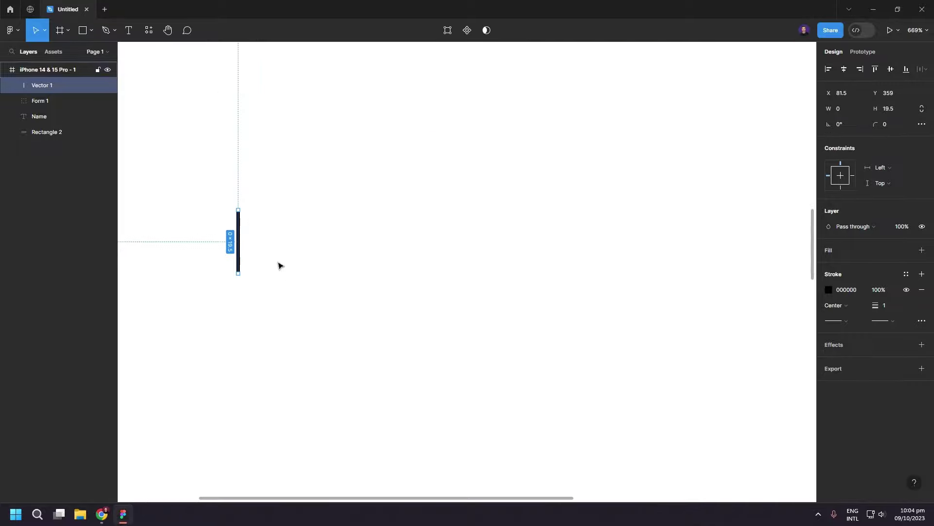
pyautogui.moveTo(277, 263); pyautogui.dragTo(340, 313)
pyautogui.click(340, 317)
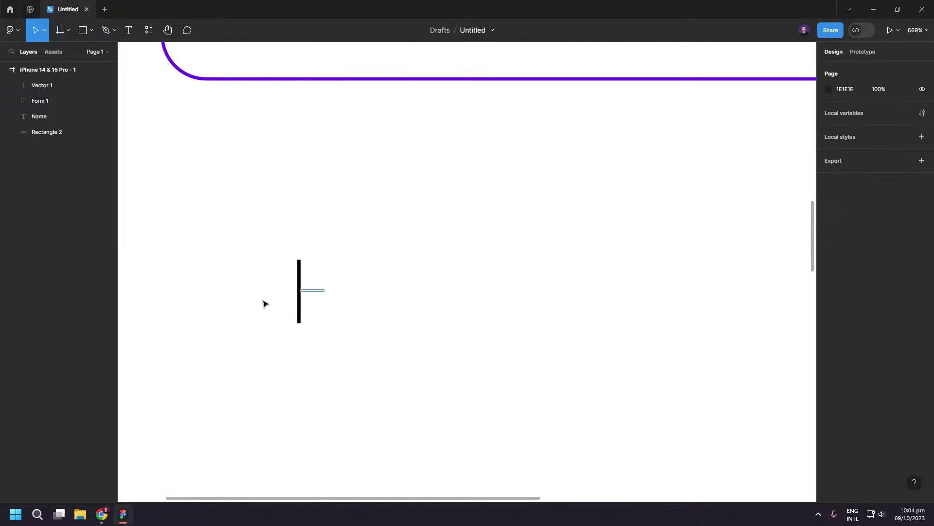
pyautogui.click(299, 292)
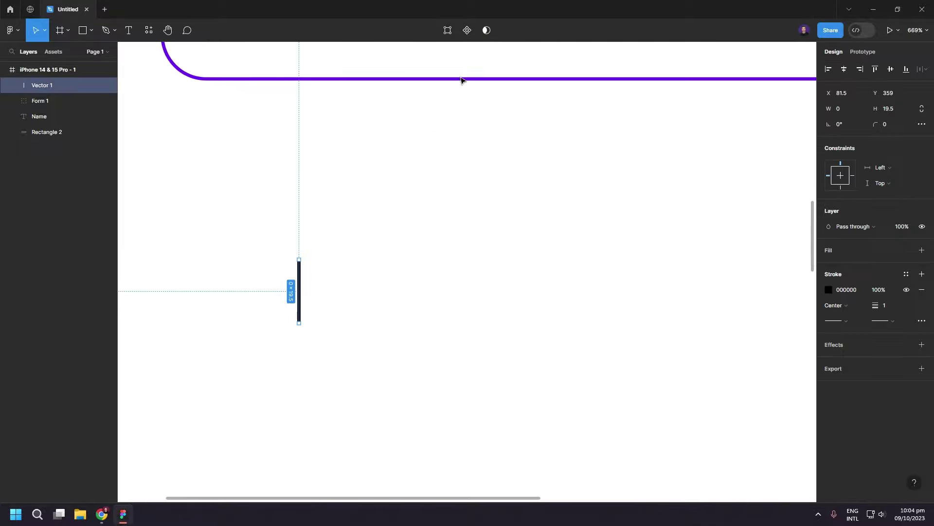
# Make the line a component with Default and Variant2, Variant2's colour at 0% opacity
pyautogui.click(473, 36)
pyautogui.click(463, 35)
pyautogui.scroll(-2, 419, 209)
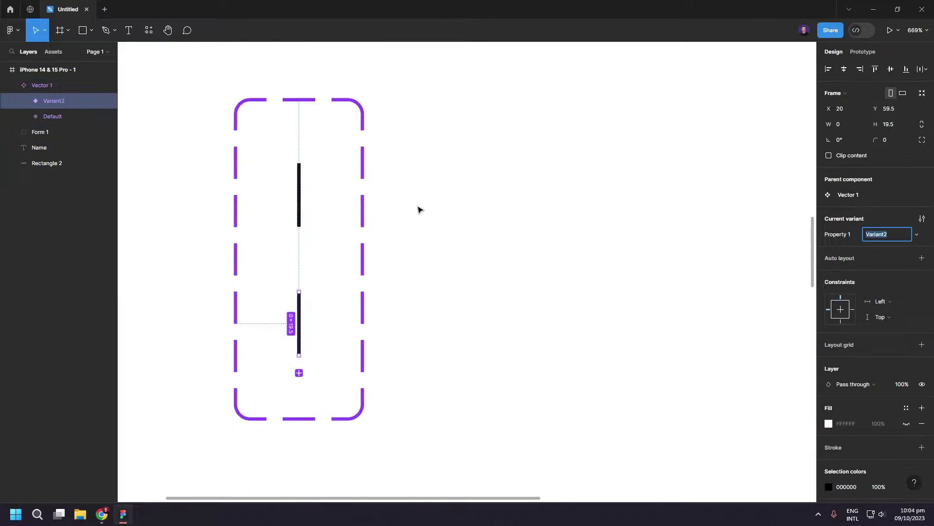
pyautogui.scroll(-2, 419, 209)
pyautogui.click(64, 103)
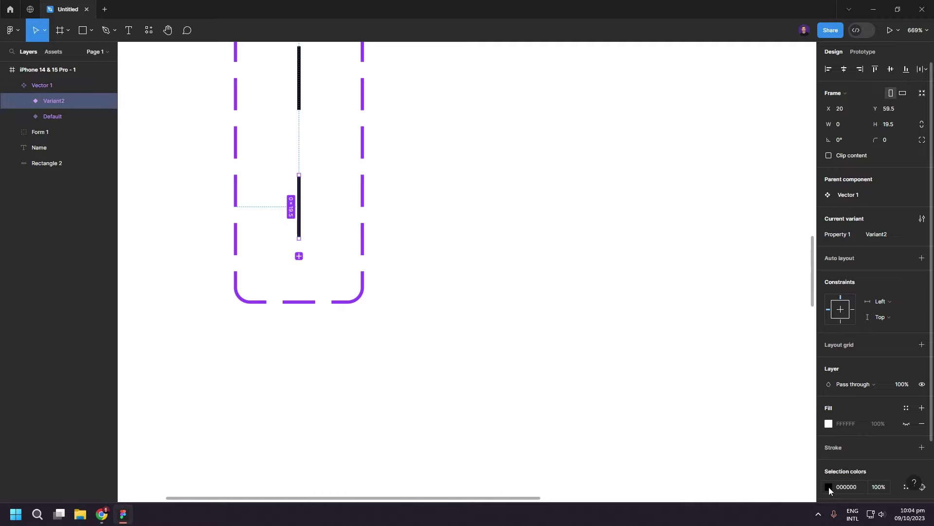
pyautogui.click(829, 487)
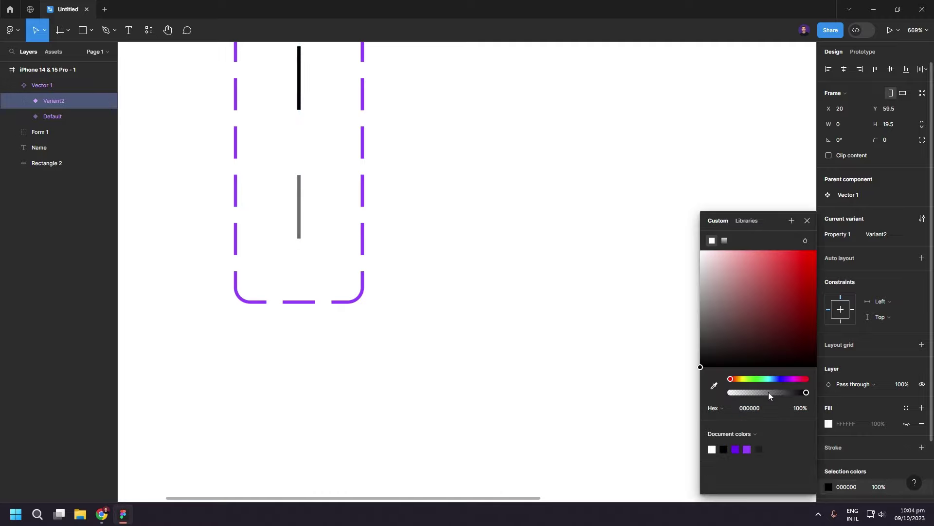
pyautogui.moveTo(769, 392); pyautogui.dragTo(729, 394)
pyautogui.scroll(-3, 477, 314)
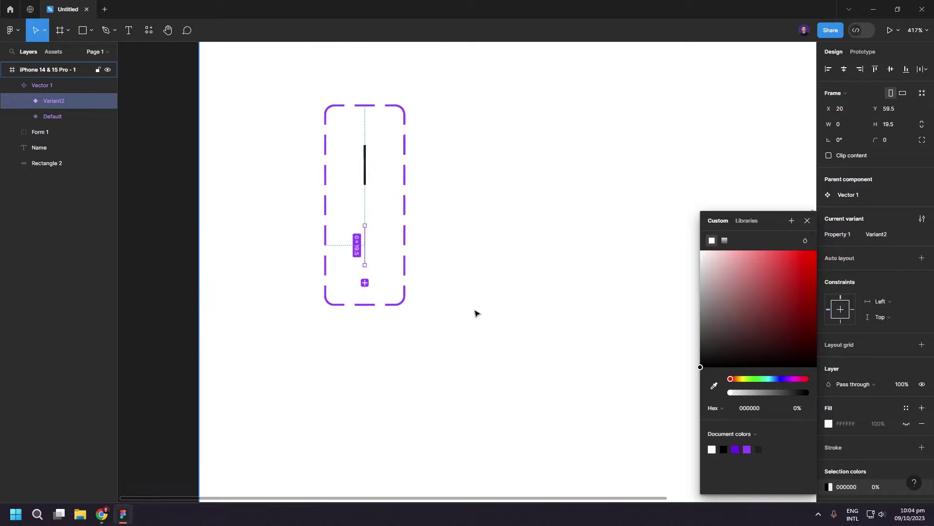
# Give Variant2 an After delay 500ms interaction that changes Property 1 to Default
pyautogui.click(871, 52)
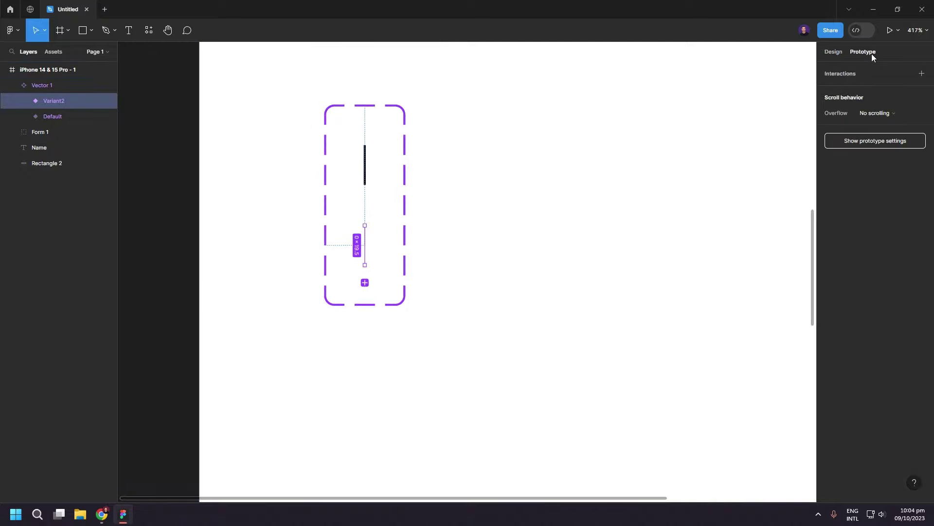
pyautogui.click(923, 74)
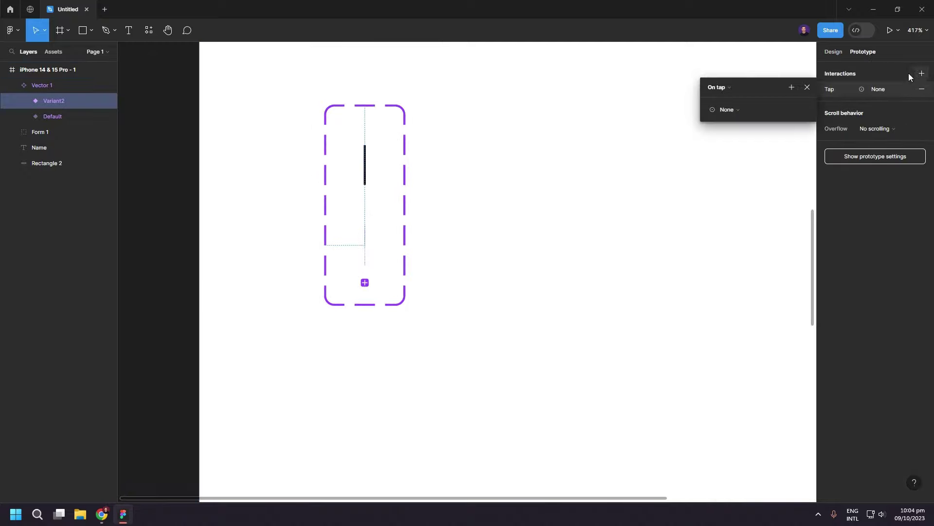
pyautogui.click(729, 91)
pyautogui.click(751, 212)
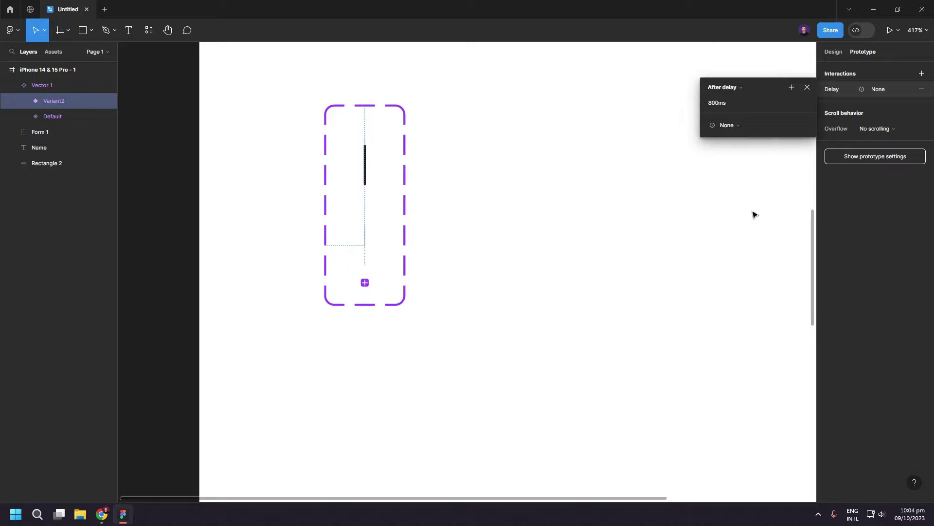
pyautogui.write('500')
pyautogui.click(723, 123)
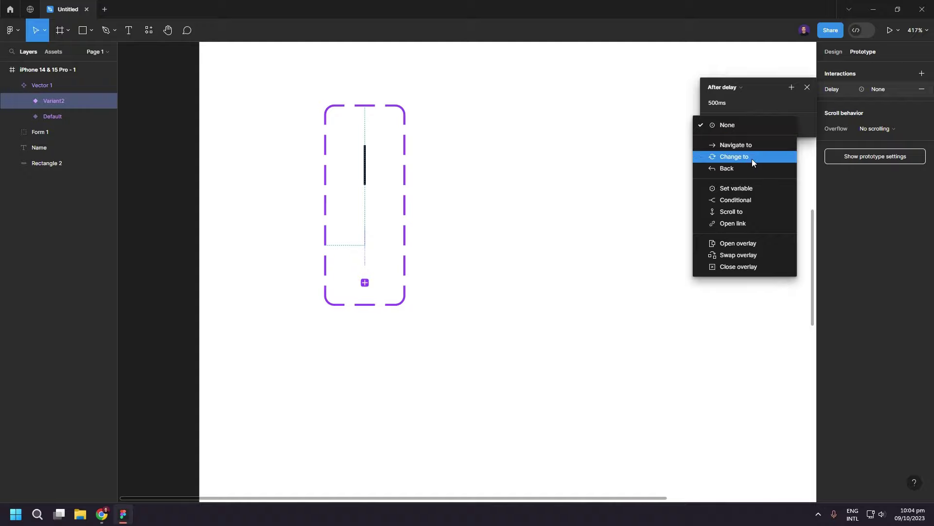
pyautogui.click(758, 157)
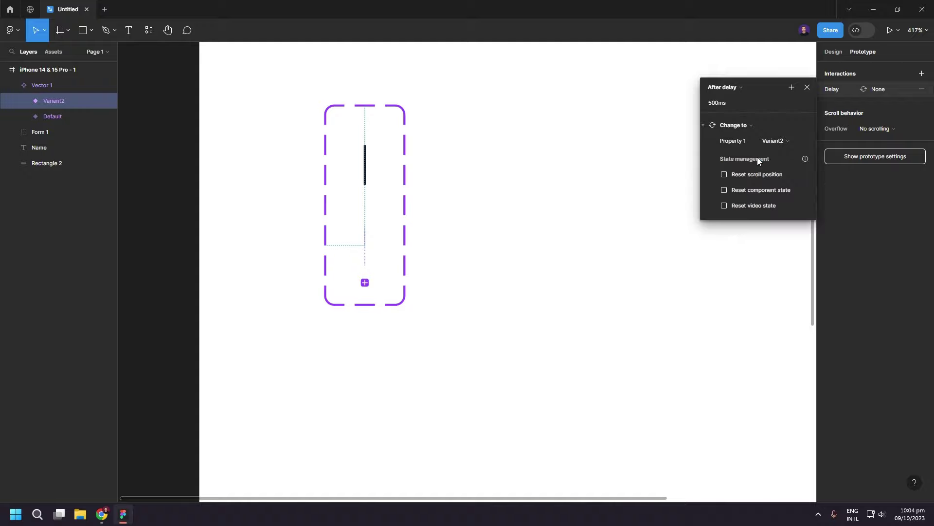
pyautogui.click(789, 141)
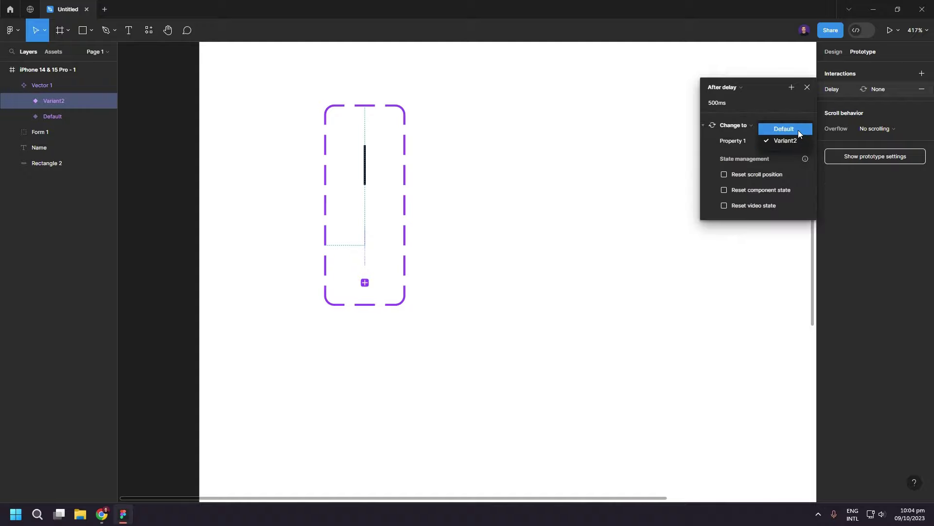
pyautogui.click(798, 130)
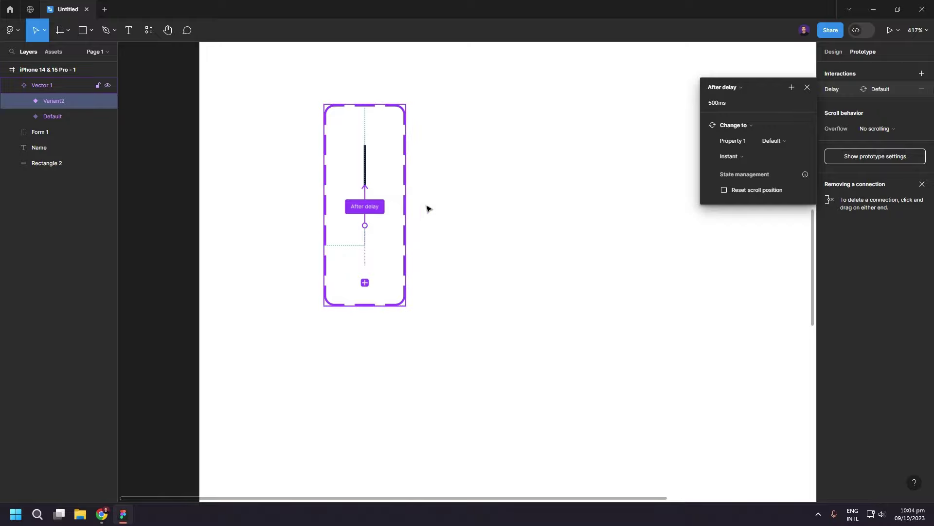
pyautogui.click(808, 89)
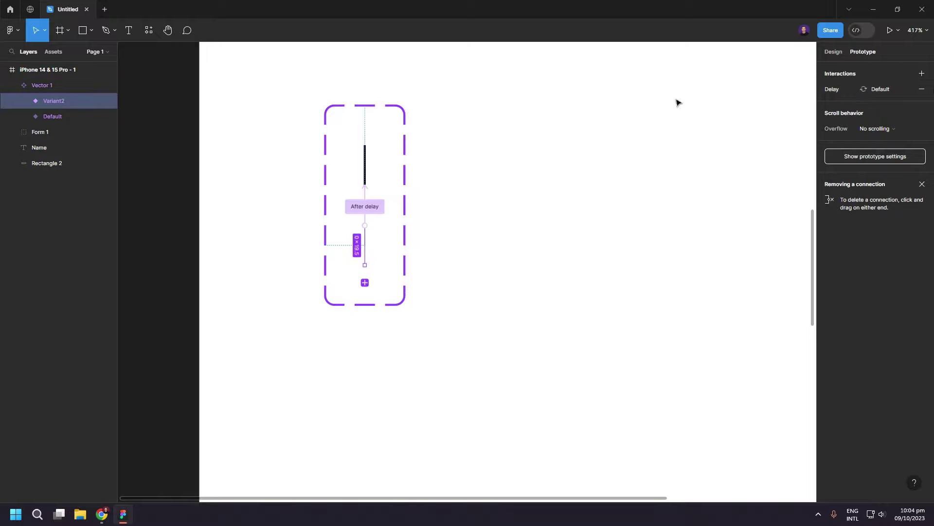
# Give the Default variant an After delay 500ms interaction changing Property 1 to Variant2
pyautogui.click(63, 117)
pyautogui.click(921, 73)
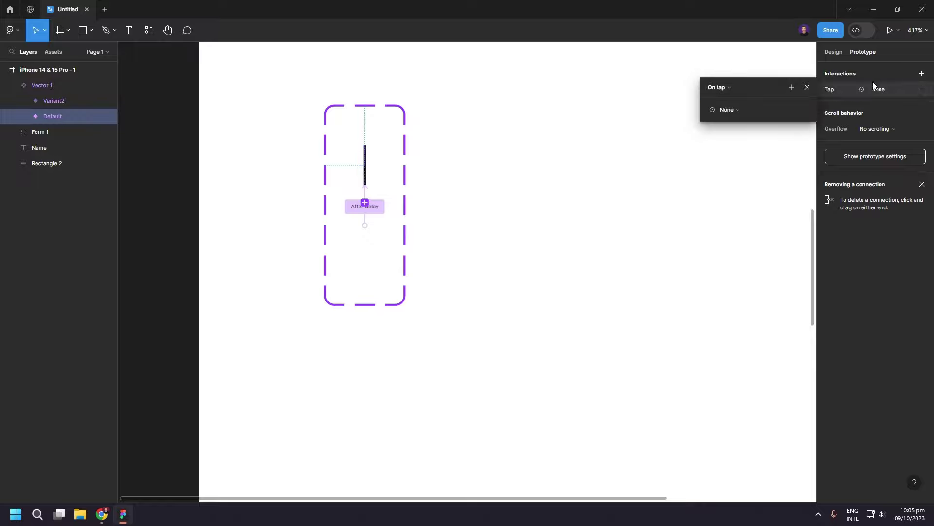
pyautogui.click(724, 92)
pyautogui.click(745, 211)
pyautogui.write('500m')
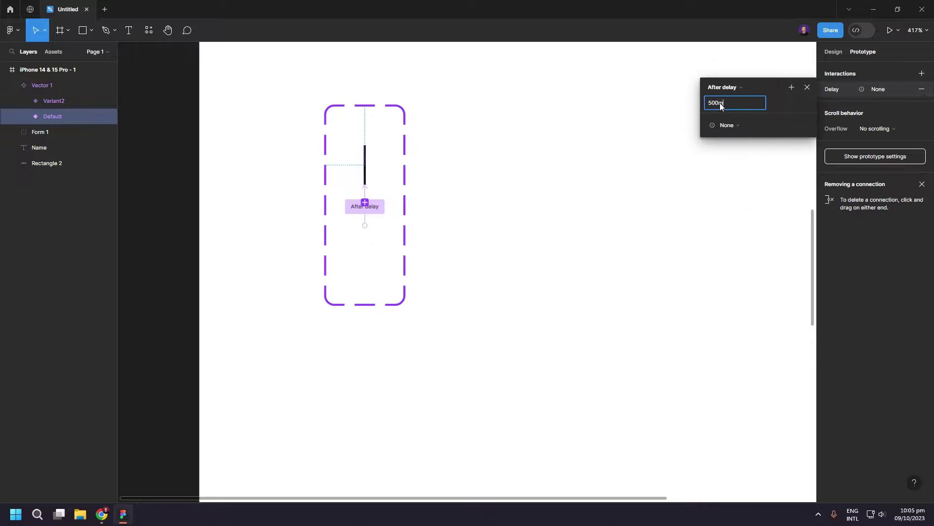
pyautogui.write('s')
pyautogui.click(733, 126)
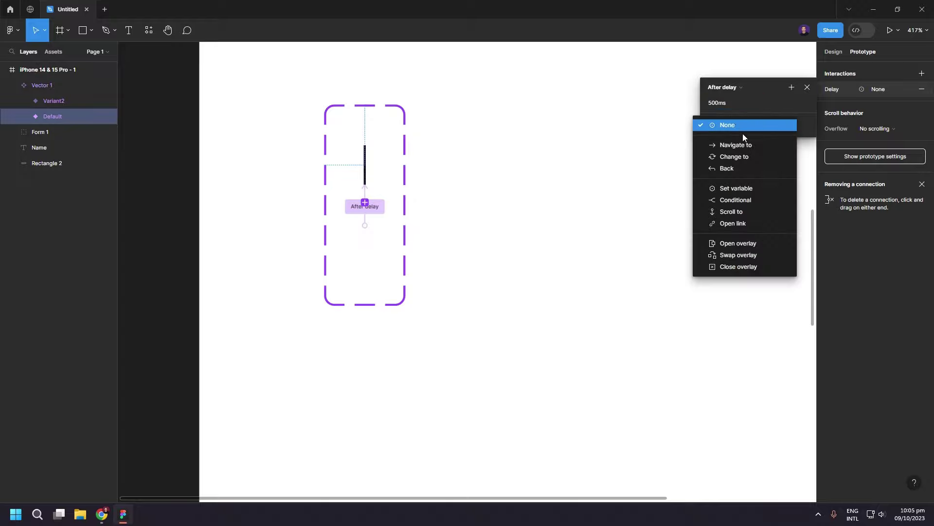
pyautogui.click(763, 159)
pyautogui.click(779, 142)
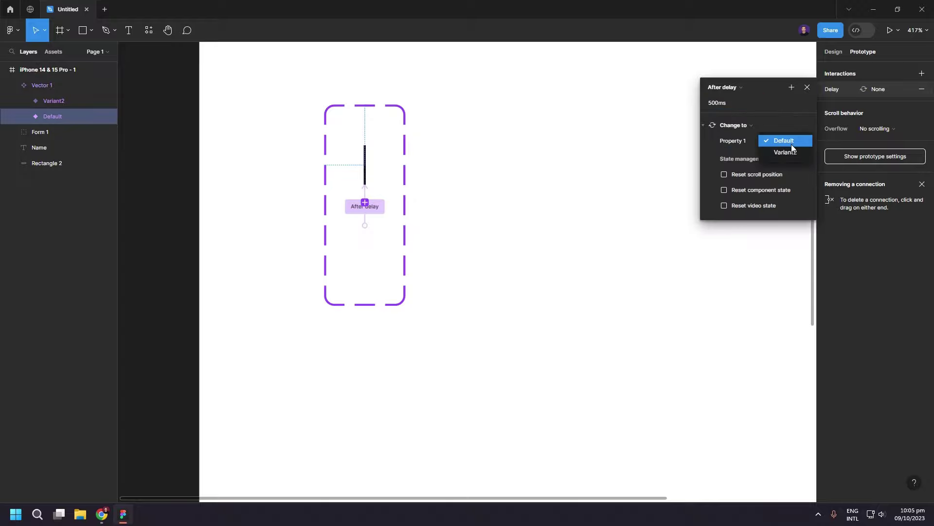
pyautogui.click(790, 153)
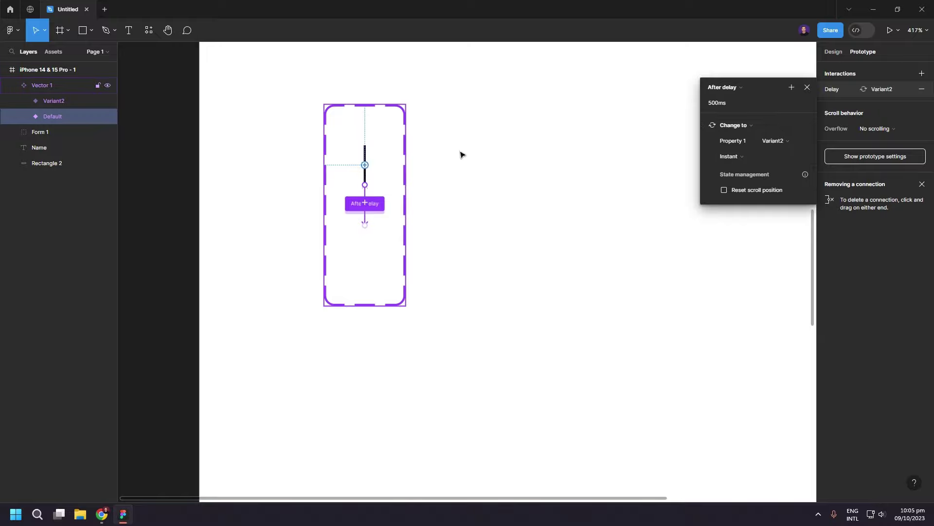
pyautogui.click(807, 88)
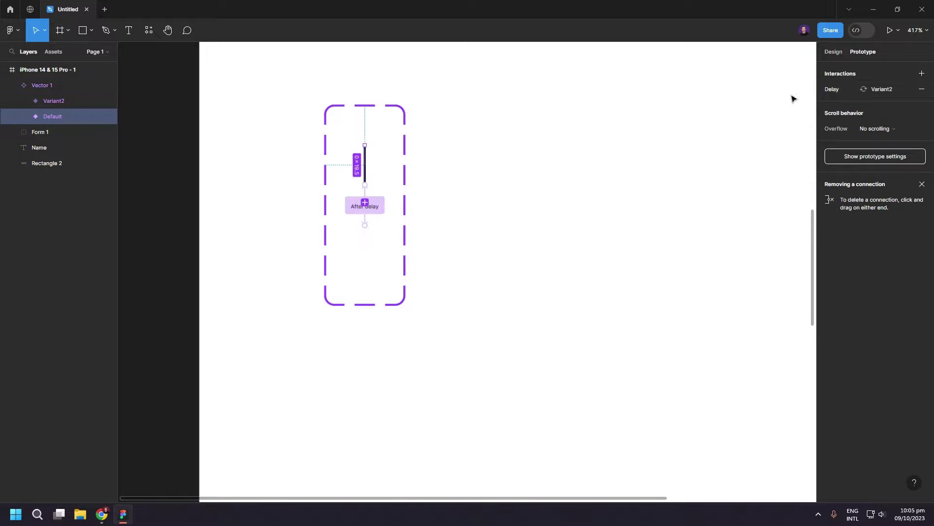
# Place a Vector 1 cursor component instance inside the purple Name field, below its label
pyautogui.click(565, 203)
pyautogui.scroll(-3, 565, 202)
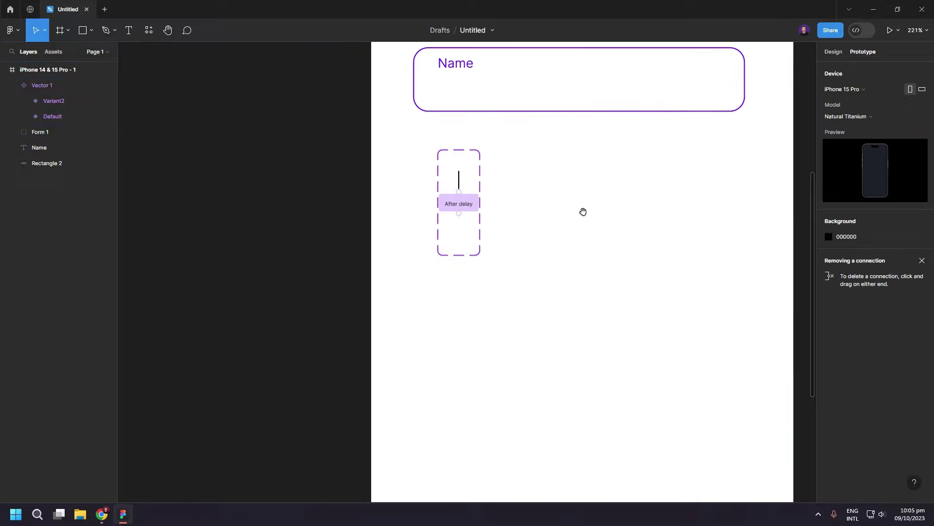
pyautogui.moveTo(583, 211); pyautogui.dragTo(360, 318)
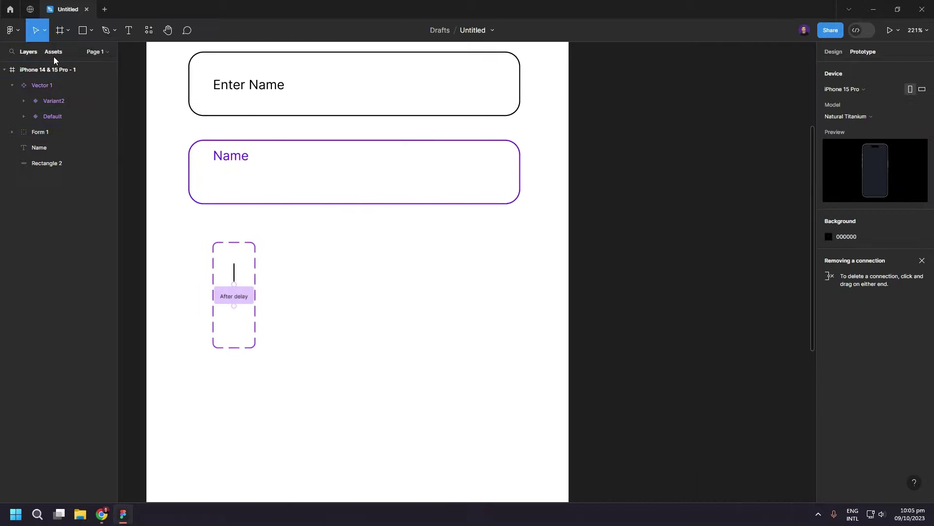
pyautogui.click(53, 52)
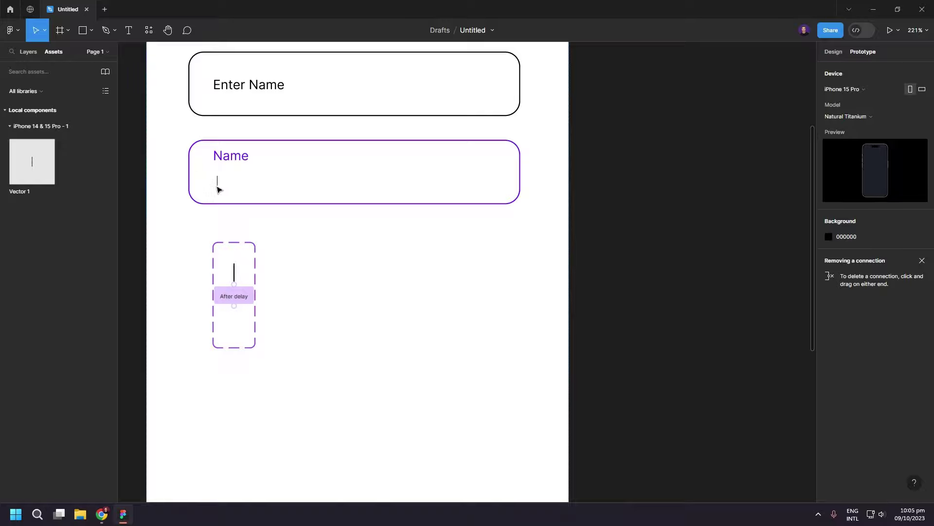
pyautogui.moveTo(29, 175); pyautogui.dragTo(217, 176)
pyautogui.scroll(3, 298, 219)
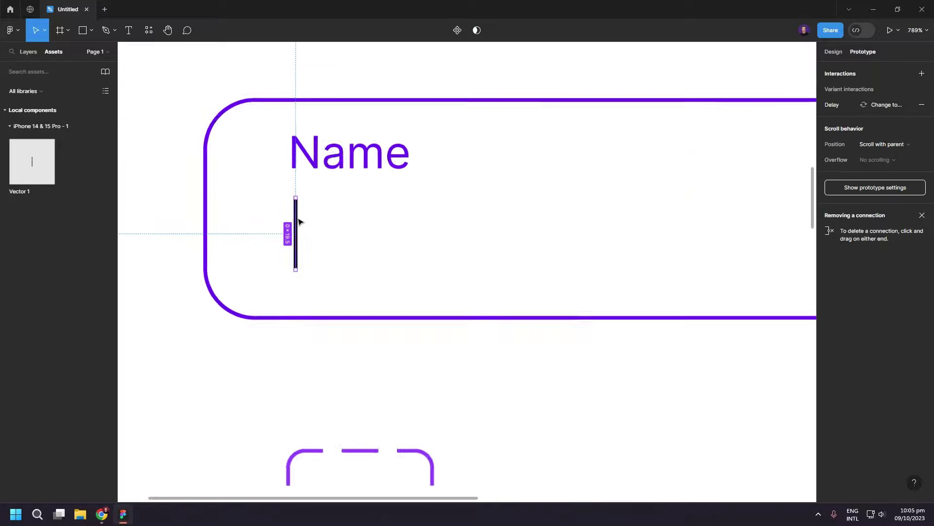
pyautogui.scroll(-3, 293, 221)
pyautogui.click(465, 353)
pyautogui.keyDown('ctrl'); pyautogui.scroll(-5, 459, 351); pyautogui.keyUp('ctrl')
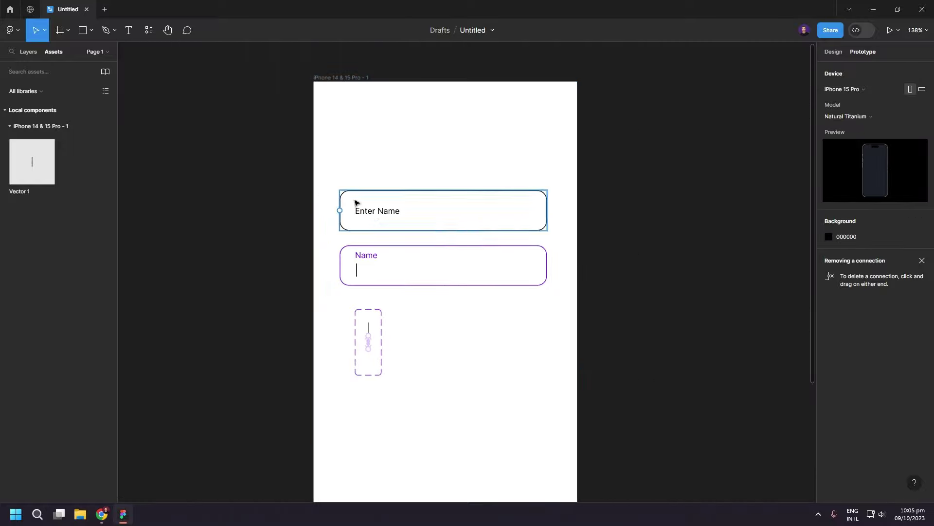
pyautogui.moveTo(317, 180); pyautogui.dragTo(375, 211)
# Group the Name field's box and label as 'Form 2', with Form 1 ordered beneath it
pyautogui.click(28, 51)
pyautogui.click(146, 182)
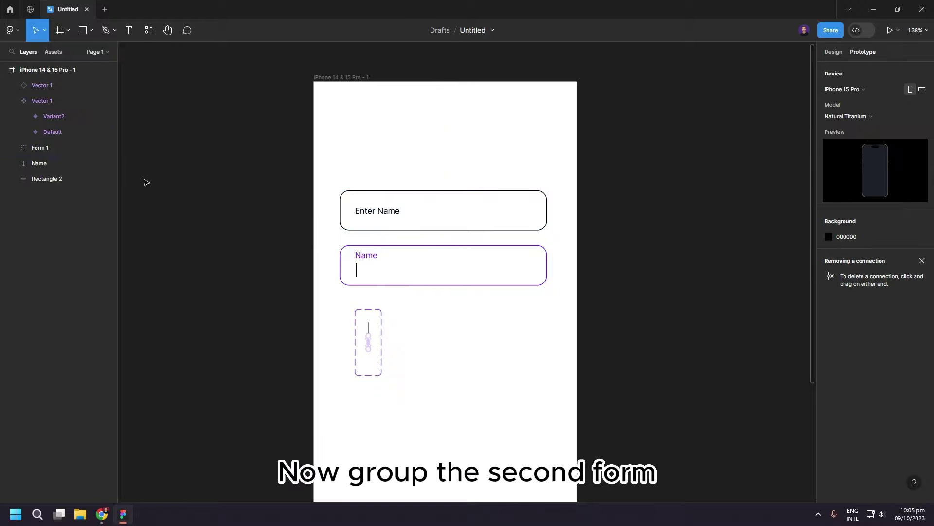
pyautogui.moveTo(323, 259); pyautogui.dragTo(430, 287)
pyautogui.hotkey('ctrl', 'g')
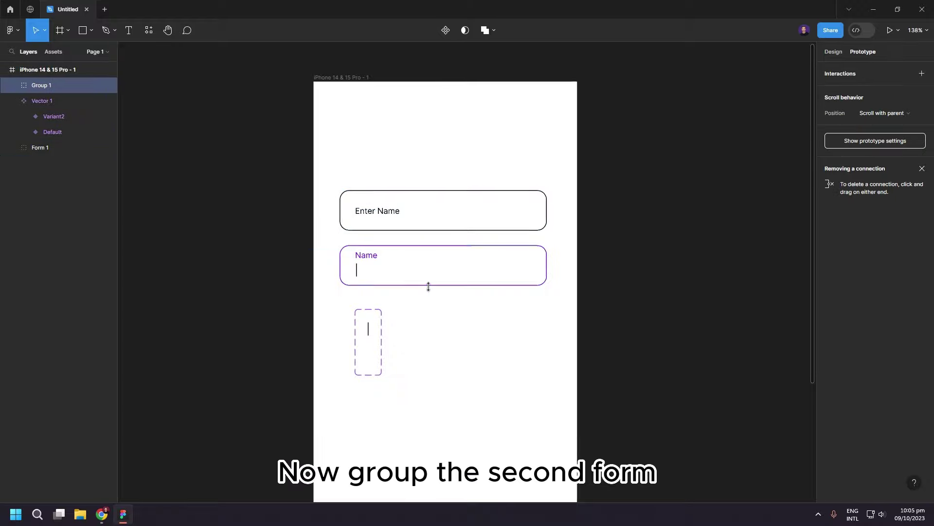
pyautogui.doubleClick(37, 87)
pyautogui.write('F')
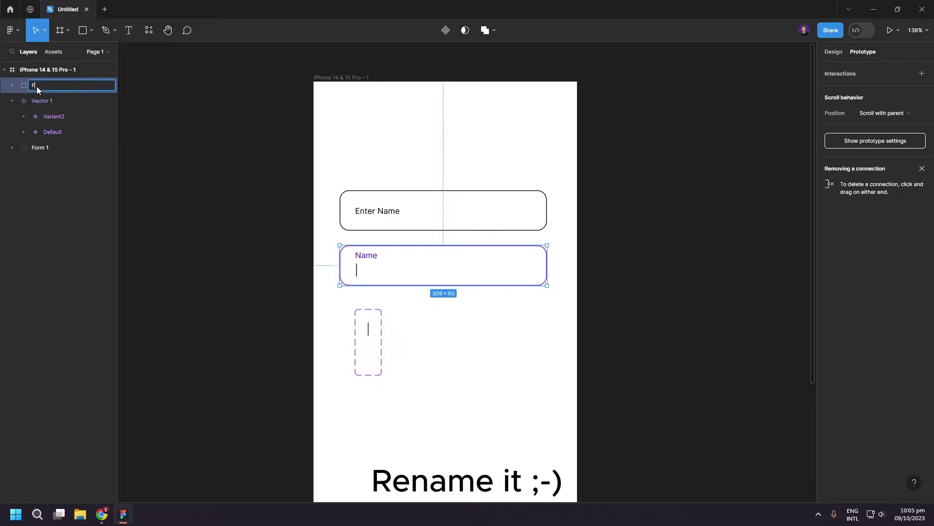
pyautogui.write('orm 2')
pyautogui.press('Return')
pyautogui.moveTo(51, 149)
pyautogui.mouseDown()
pyautogui.moveTo(38, 141)
pyautogui.moveTo(33, 95)
pyautogui.mouseUp()
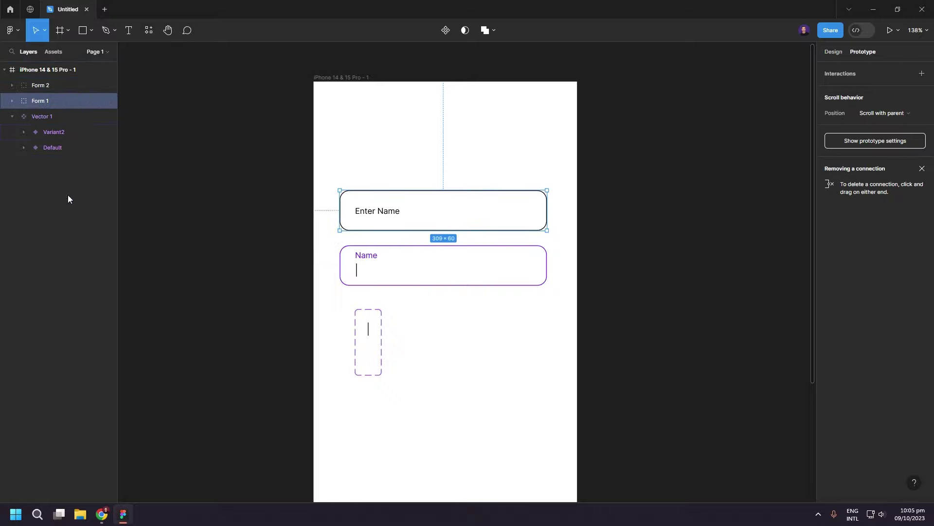
pyautogui.click(77, 226)
# Make Form 1 and Form 2 components and combine them as variants into Component 1
pyautogui.moveTo(294, 167); pyautogui.dragTo(574, 306)
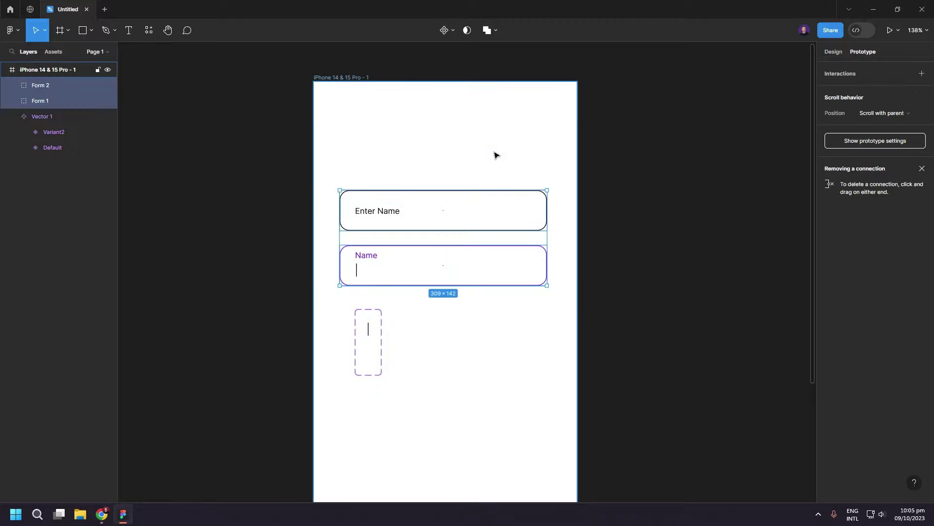
pyautogui.click(453, 31)
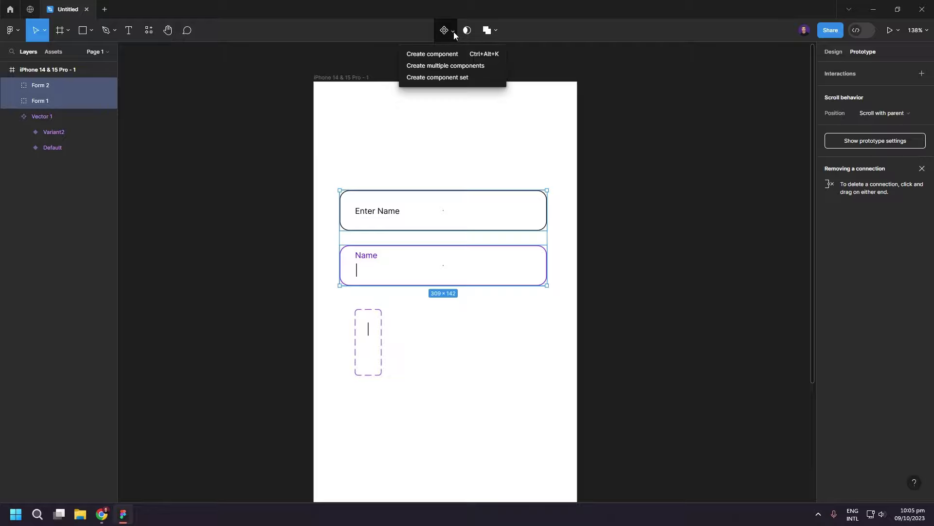
pyautogui.click(491, 65)
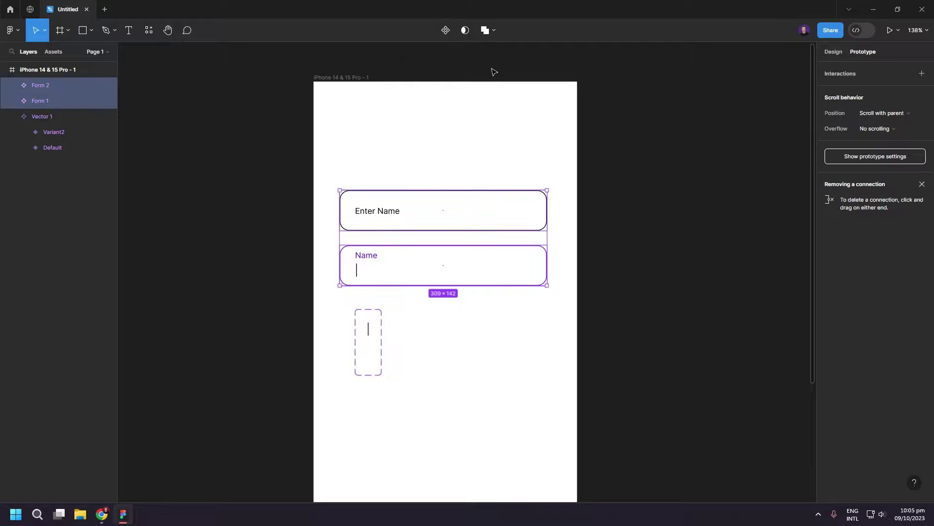
pyautogui.click(832, 52)
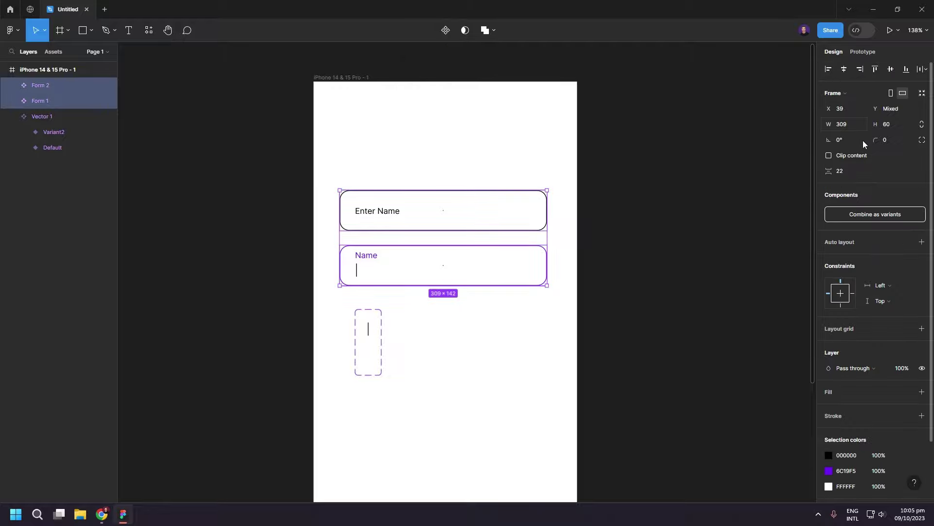
pyautogui.click(912, 217)
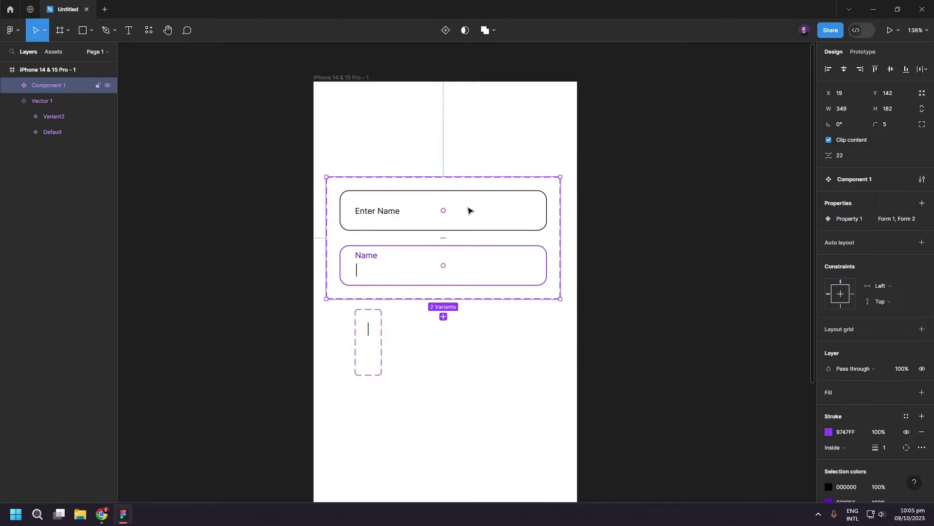
# Connect Form 1 to Form 2 with an On tap, Change to Form 2 interaction
pyautogui.click(863, 52)
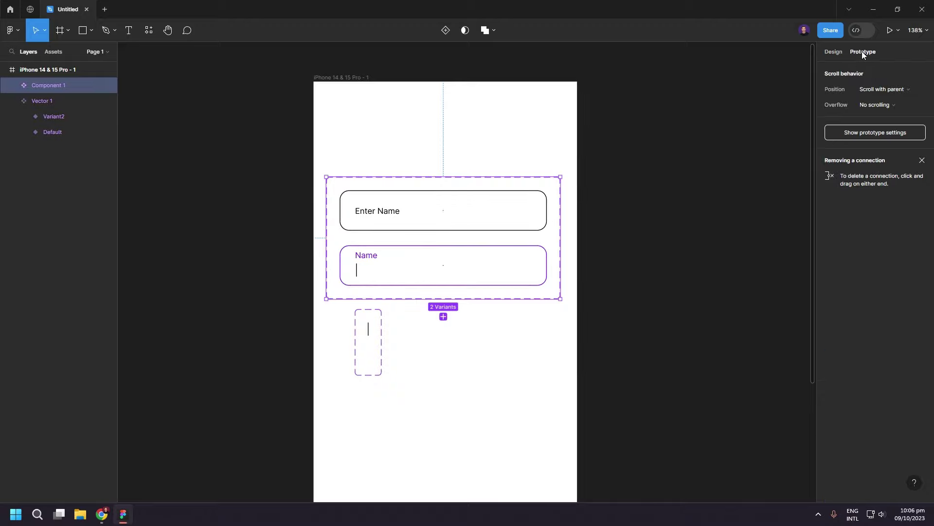
pyautogui.keyDown('ctrl'); pyautogui.scroll(5, 452, 226); pyautogui.keyUp('ctrl')
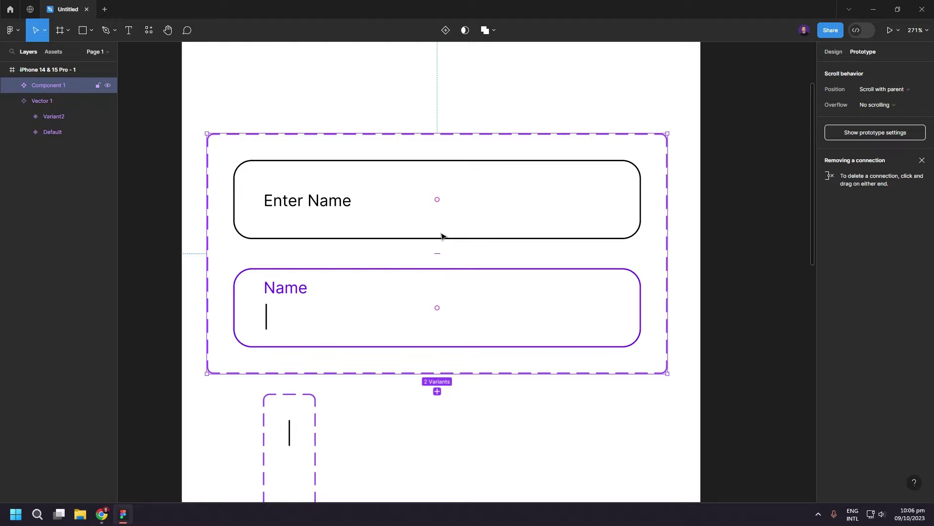
pyautogui.click(442, 236)
pyautogui.moveTo(437, 239); pyautogui.dragTo(521, 273)
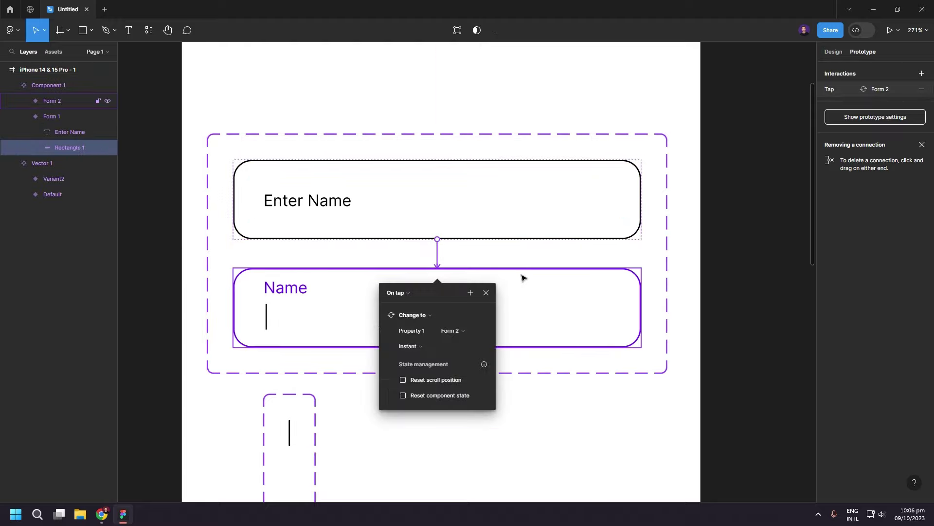
pyautogui.click(414, 293)
pyautogui.click(421, 315)
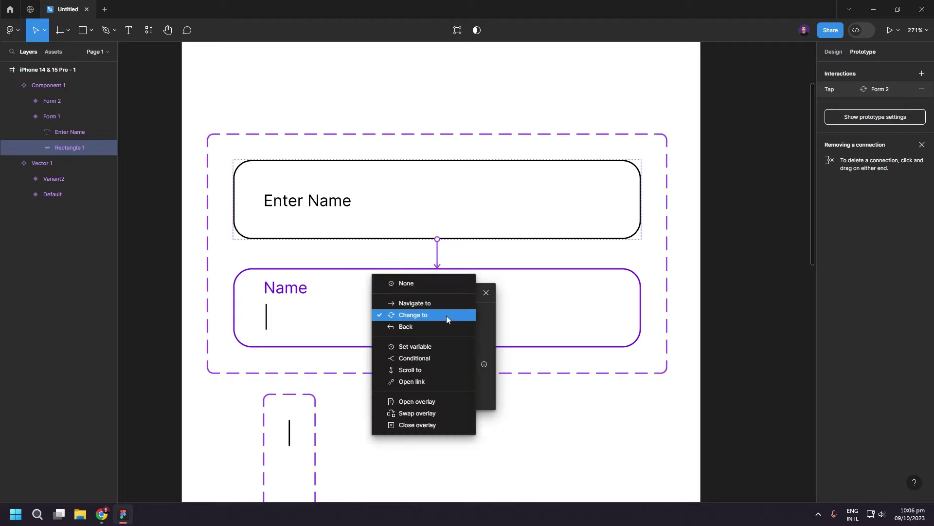
pyautogui.click(447, 316)
pyautogui.click(459, 331)
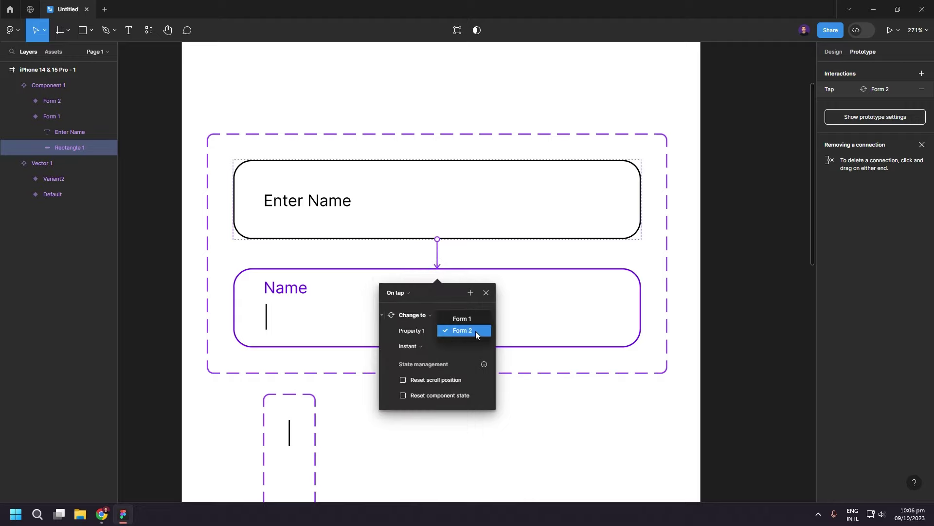
pyautogui.click(481, 331)
# Set the transition to Smart animate with Ease out over 300ms
pyautogui.click(421, 345)
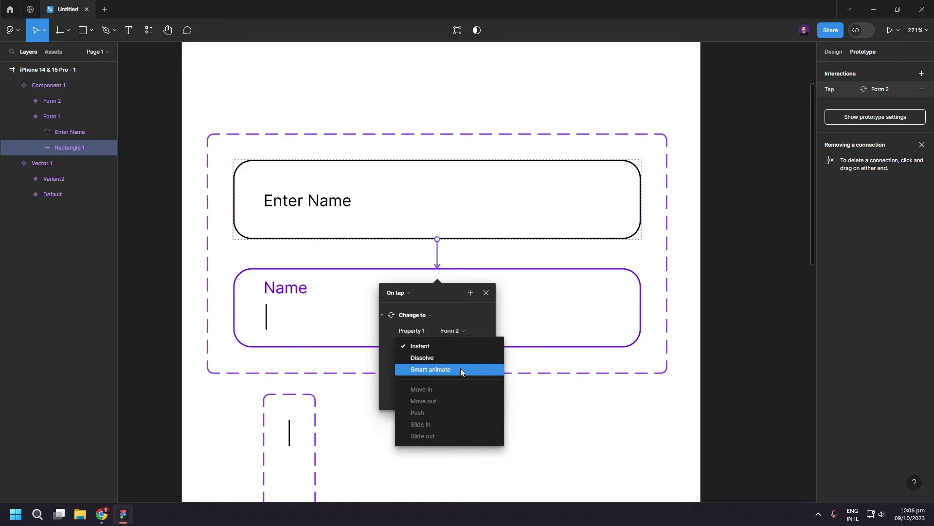
pyautogui.click(461, 368)
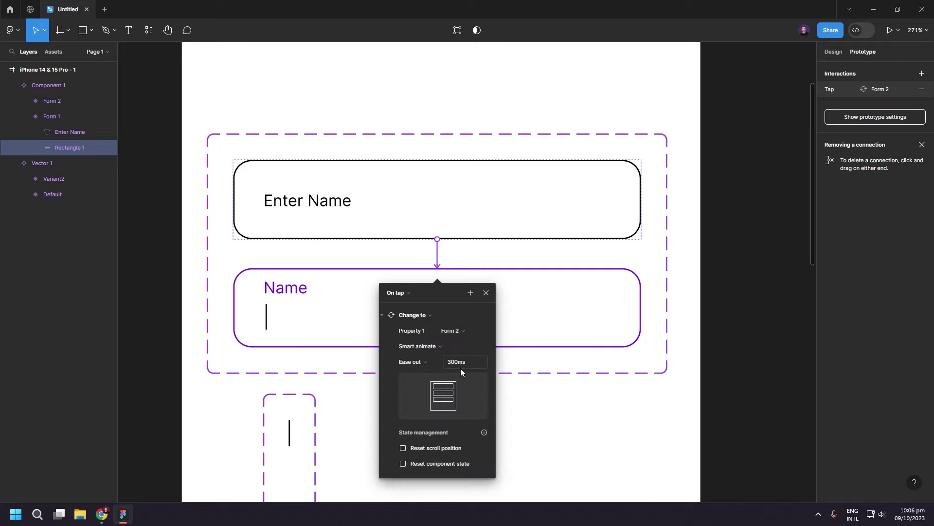
pyautogui.click(417, 364)
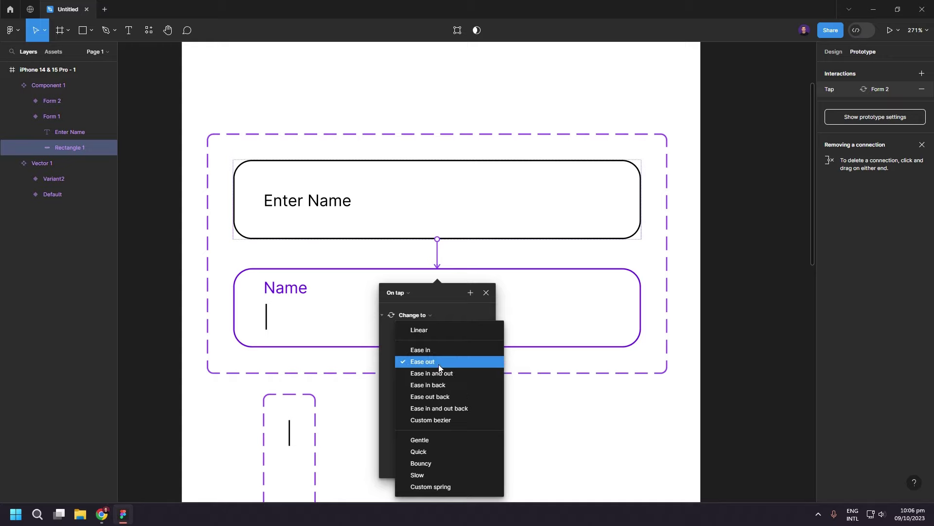
pyautogui.click(439, 365)
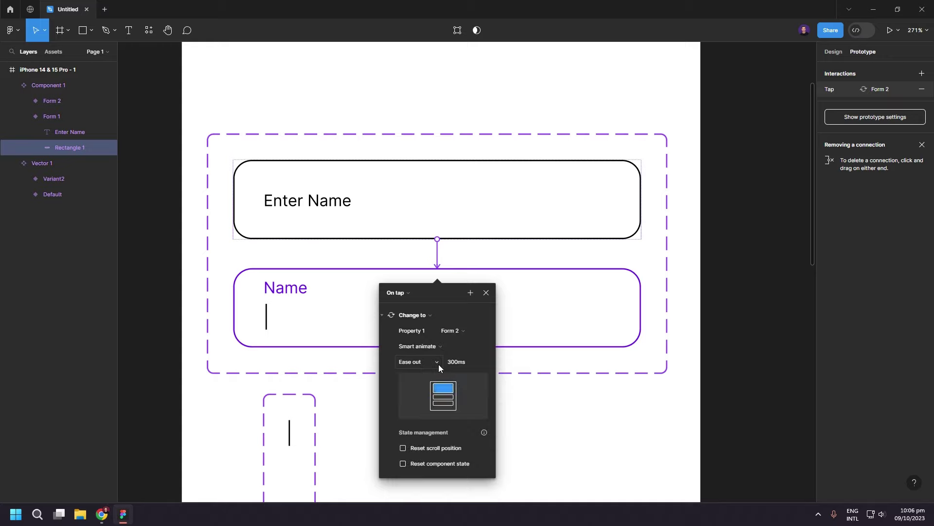
pyautogui.click(486, 292)
pyautogui.scroll(-3, 498, 306)
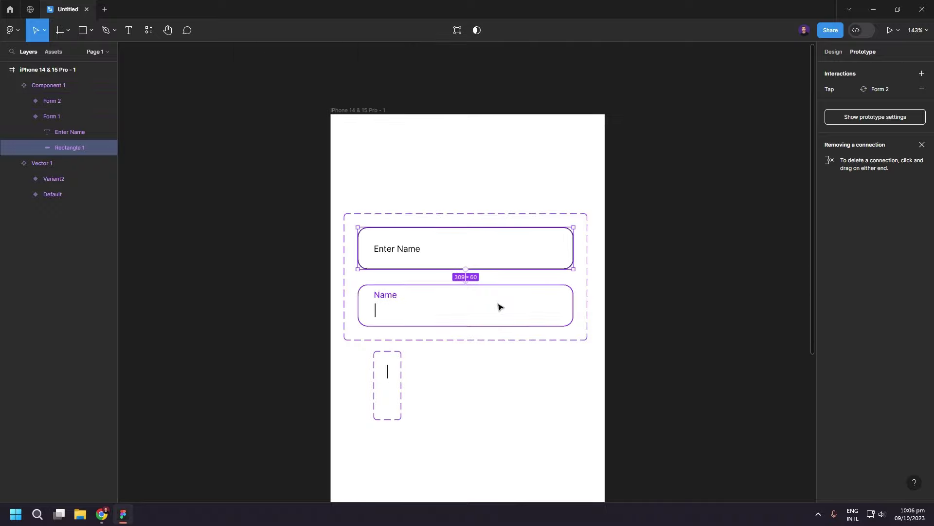
pyautogui.scroll(-2, 498, 307)
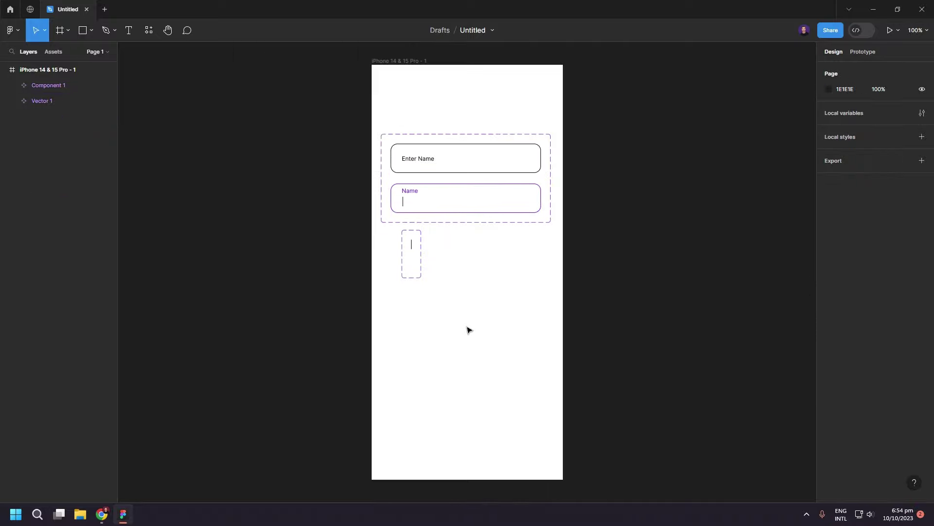
# Duplicate the iPhone frame beside the original and delete the copy's contents
pyautogui.moveTo(498, 325); pyautogui.dragTo(312, 329)
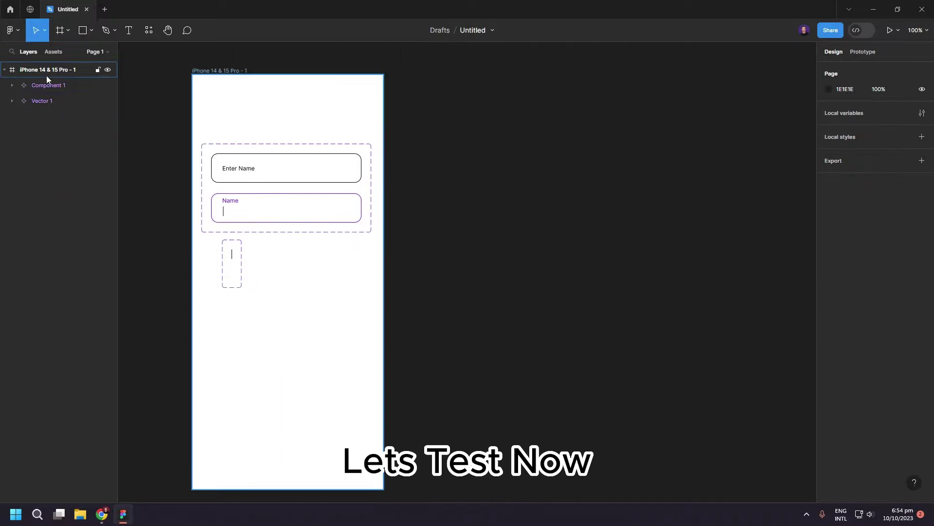
pyautogui.click(22, 70)
pyautogui.hotkey('ctrl', 'd')
pyautogui.press('Return')
pyautogui.press('Delete')
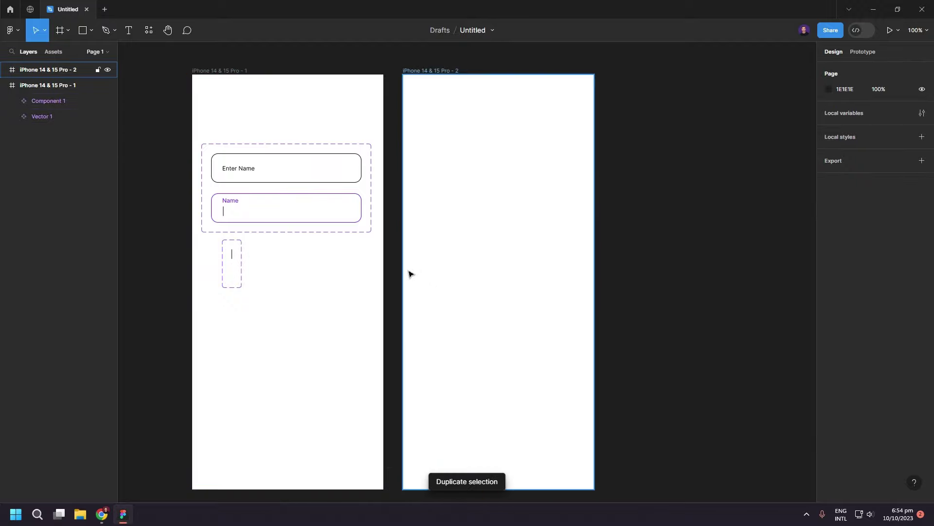
# Place a Component 1 instance from Assets into the empty second frame
pyautogui.click(54, 52)
pyautogui.moveTo(32, 161)
pyautogui.mouseDown()
pyautogui.moveTo(504, 175)
pyautogui.moveTo(520, 160)
pyautogui.mouseUp()
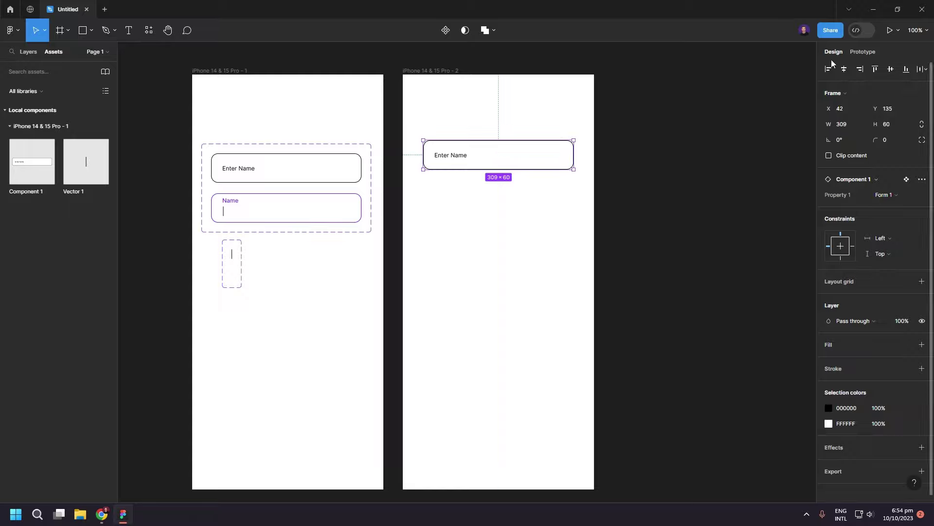
pyautogui.click(890, 30)
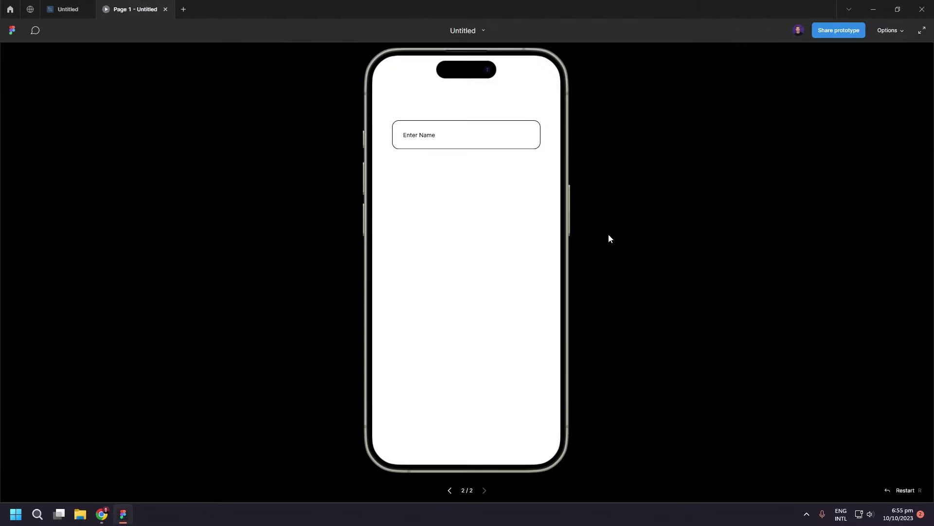
# In the prototype preview, tap Enter Name to show the purple focused Name variant with cursor
pyautogui.click(440, 139)
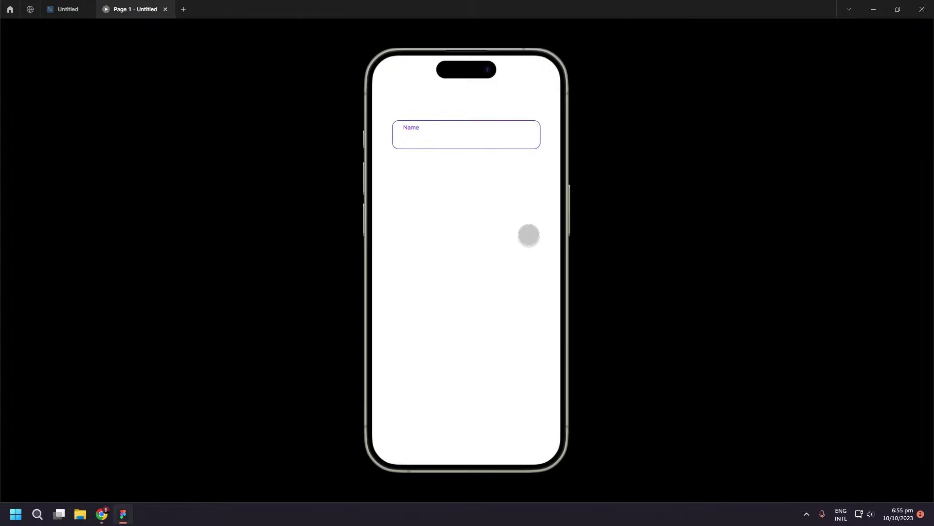